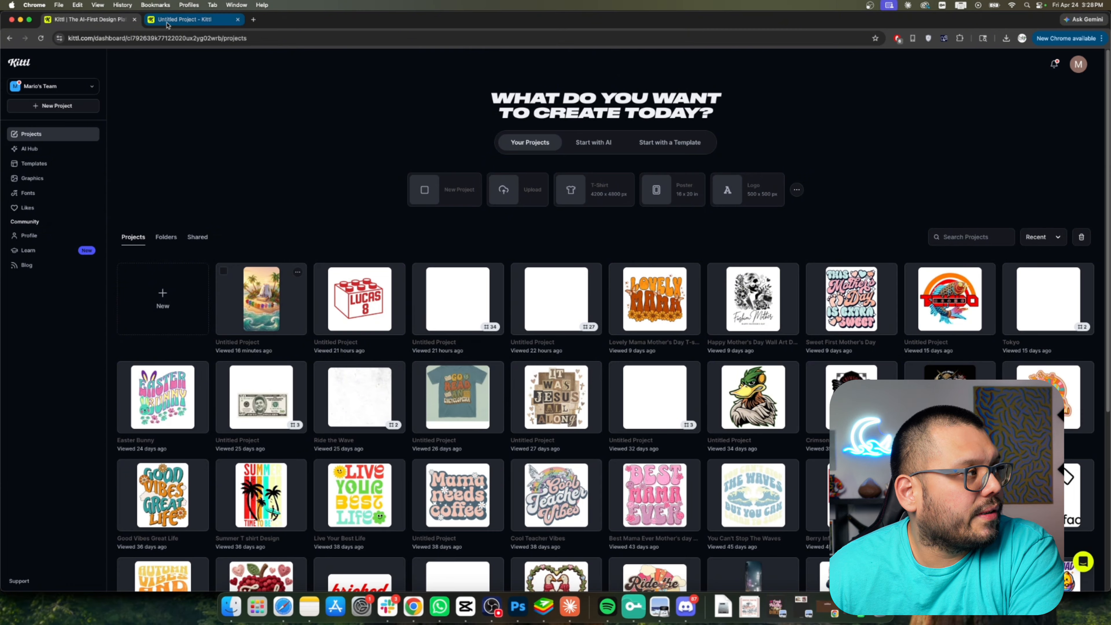
# Open the untitled Kittl project and look over its storyboard of artboards and AI video boards
pyautogui.click(184, 20)
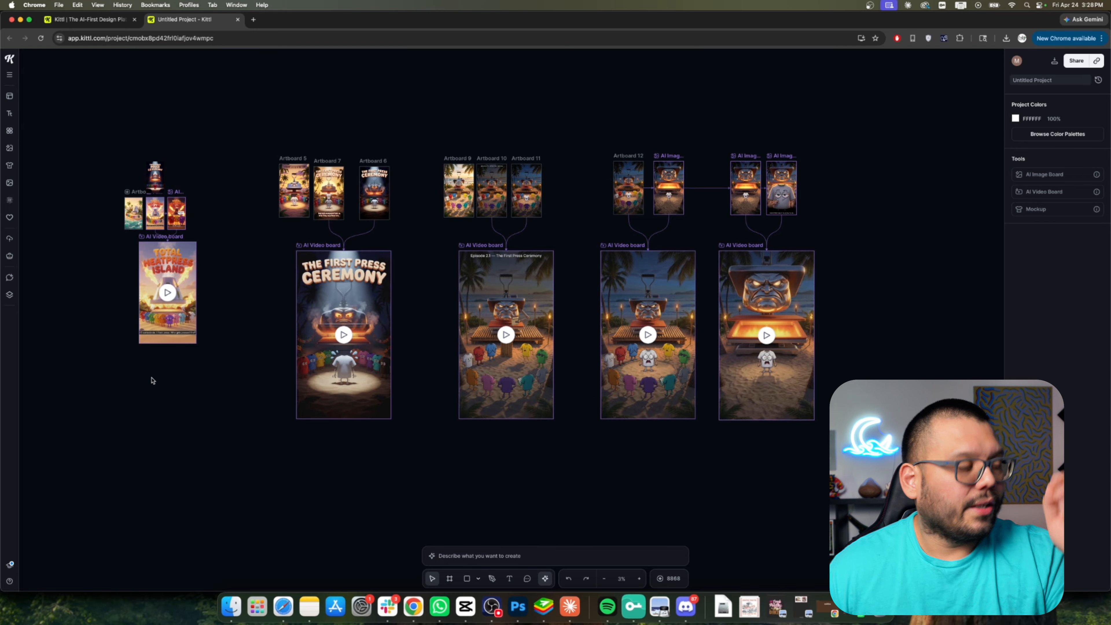
pyautogui.scroll(3, 179, 266)
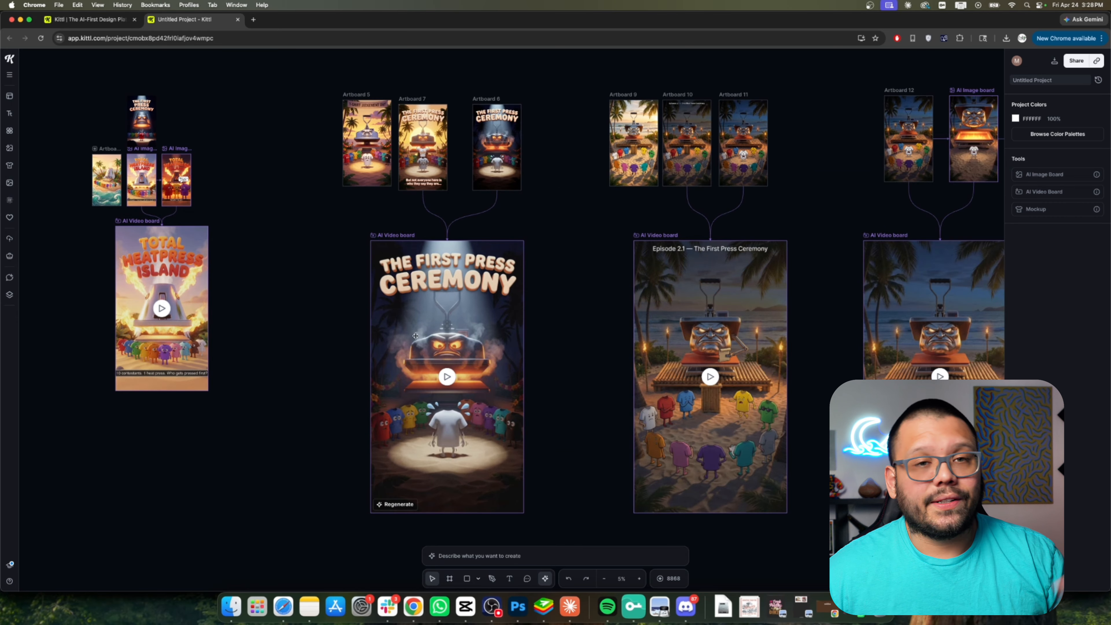
# Switch to Claude and review the Total Heatpress Island series structure, scene rules and the request for reference, scene and video prompts
pyautogui.click(569, 609)
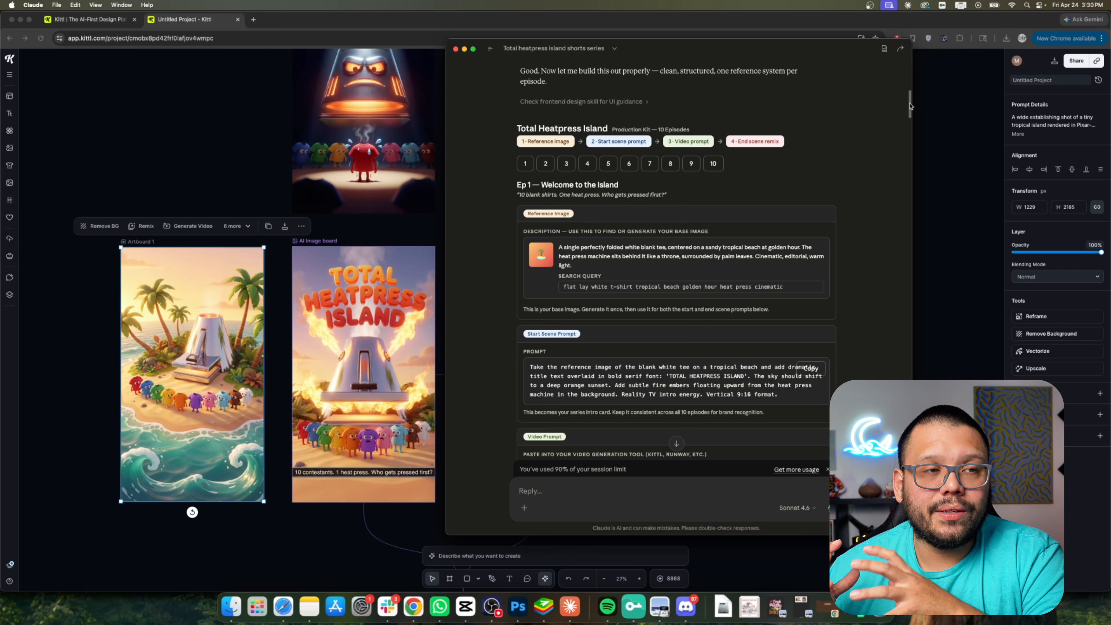
pyautogui.scroll(10, 910, 105)
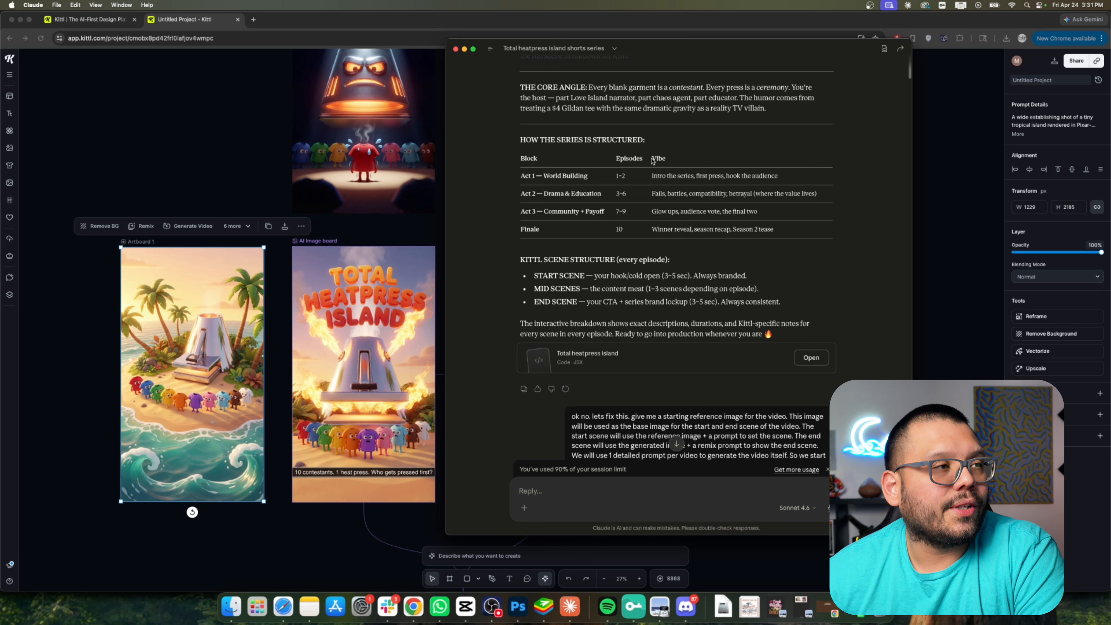
pyautogui.scroll(-3, 692, 241)
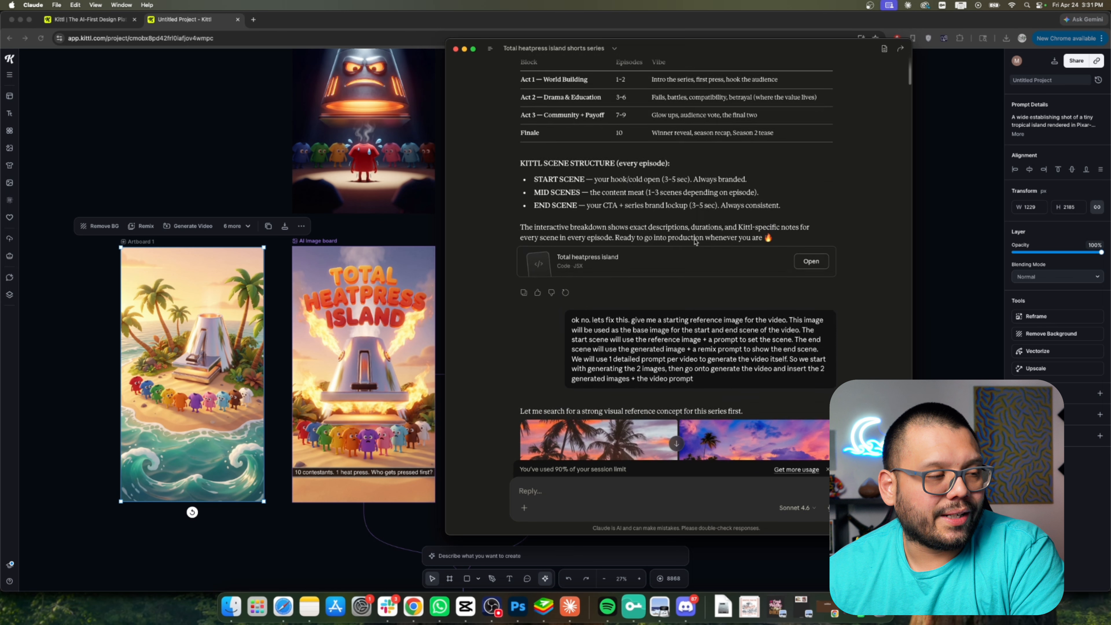
pyautogui.scroll(-1, 696, 242)
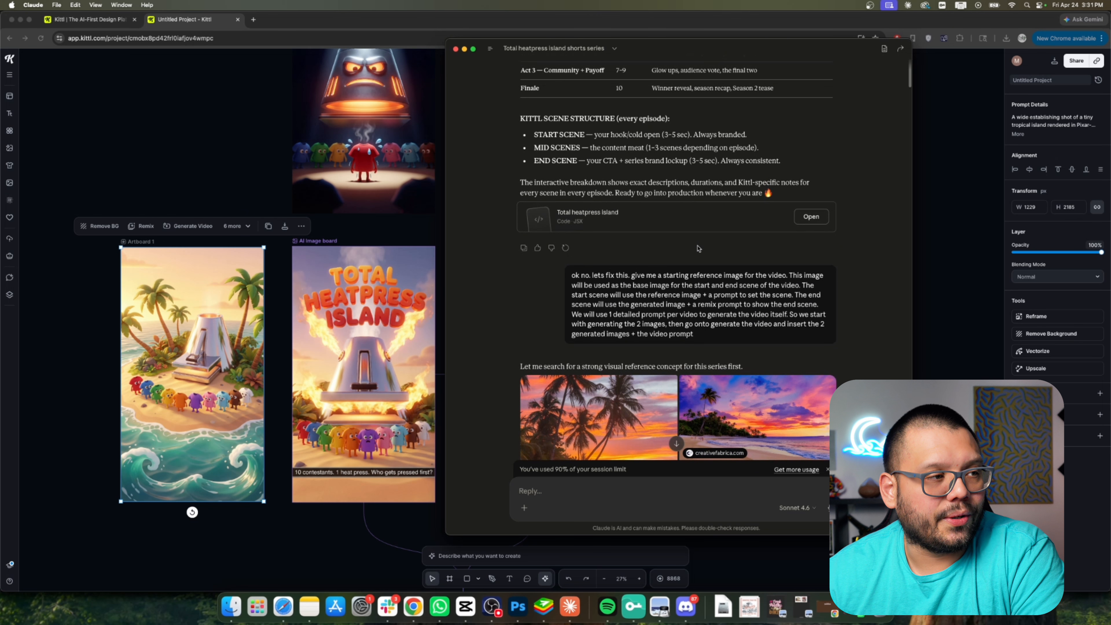
pyautogui.scroll(-3, 667, 327)
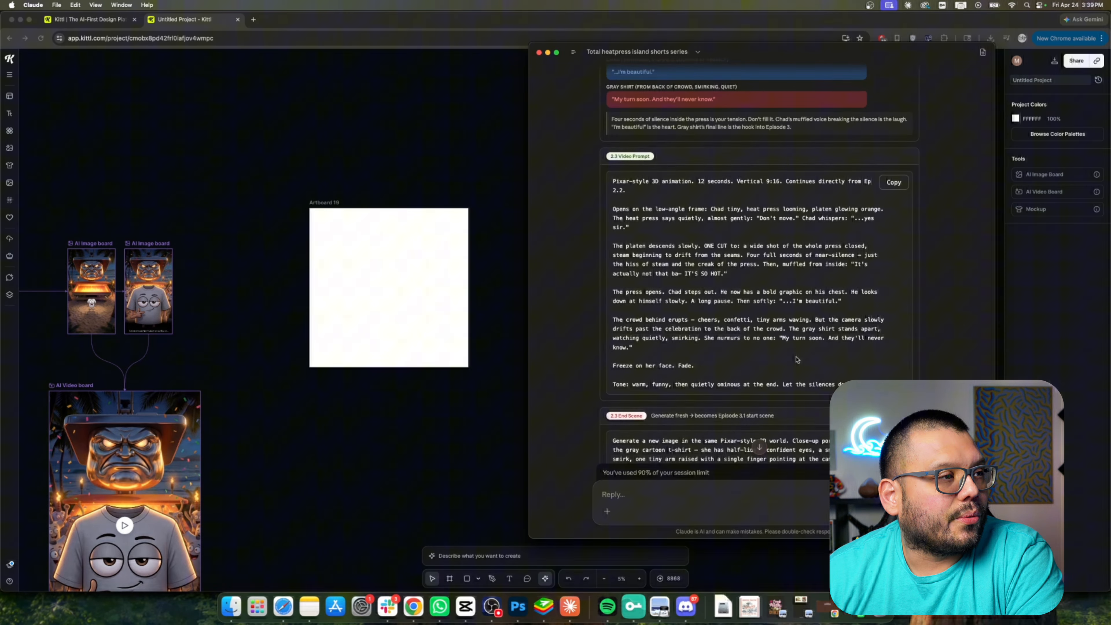
# Examine the newest episode's Reference Image prompt, its shirt character descriptions and the Start Scene prompt in the Claude reply
pyautogui.scroll(-15, 796, 359)
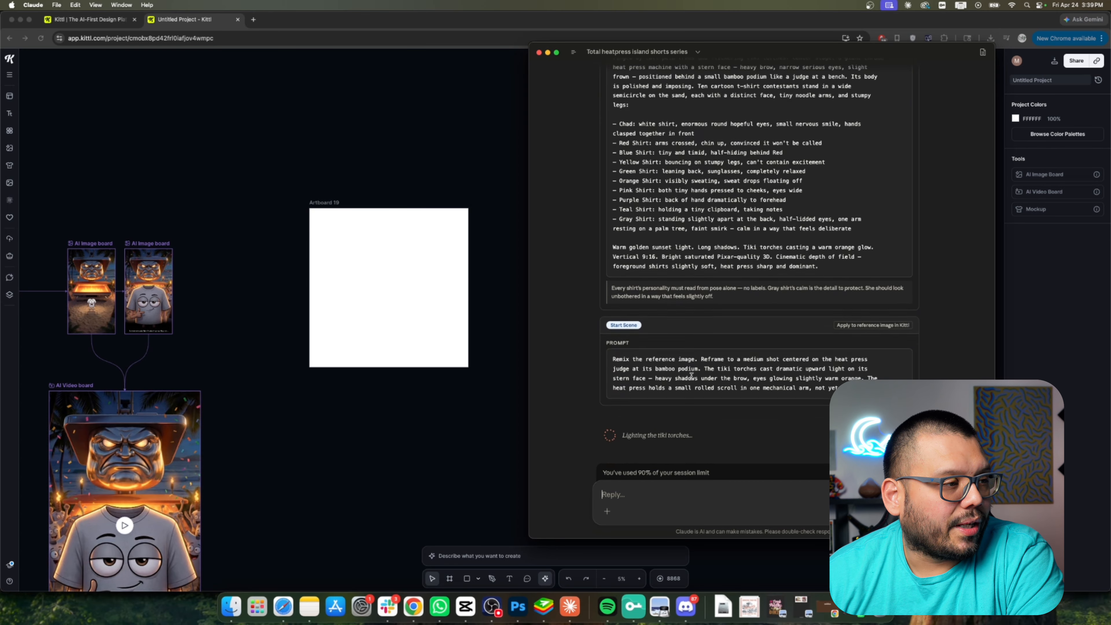
pyautogui.scroll(5, 791, 253)
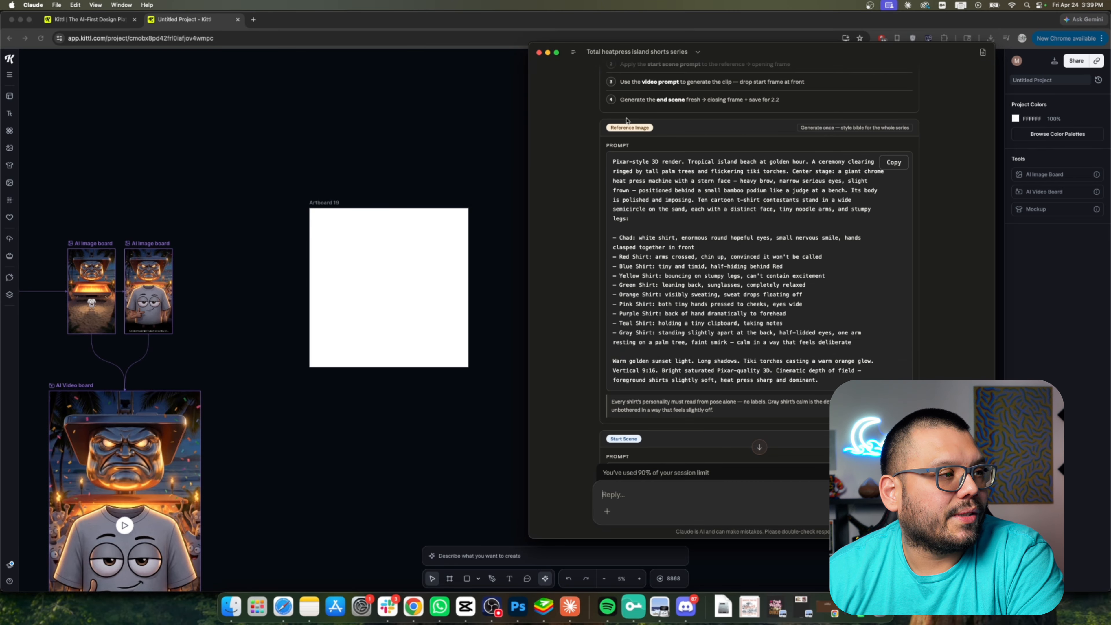
pyautogui.scroll(-3, 674, 312)
pyautogui.scroll(-1, 679, 313)
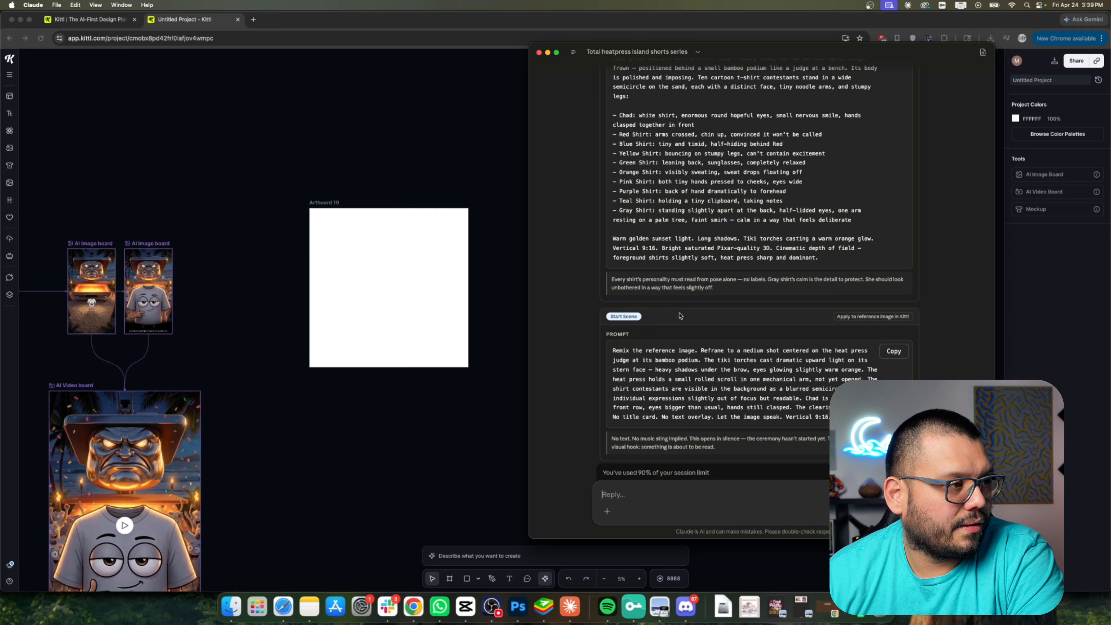
pyautogui.moveTo(659, 143); pyautogui.dragTo(732, 143)
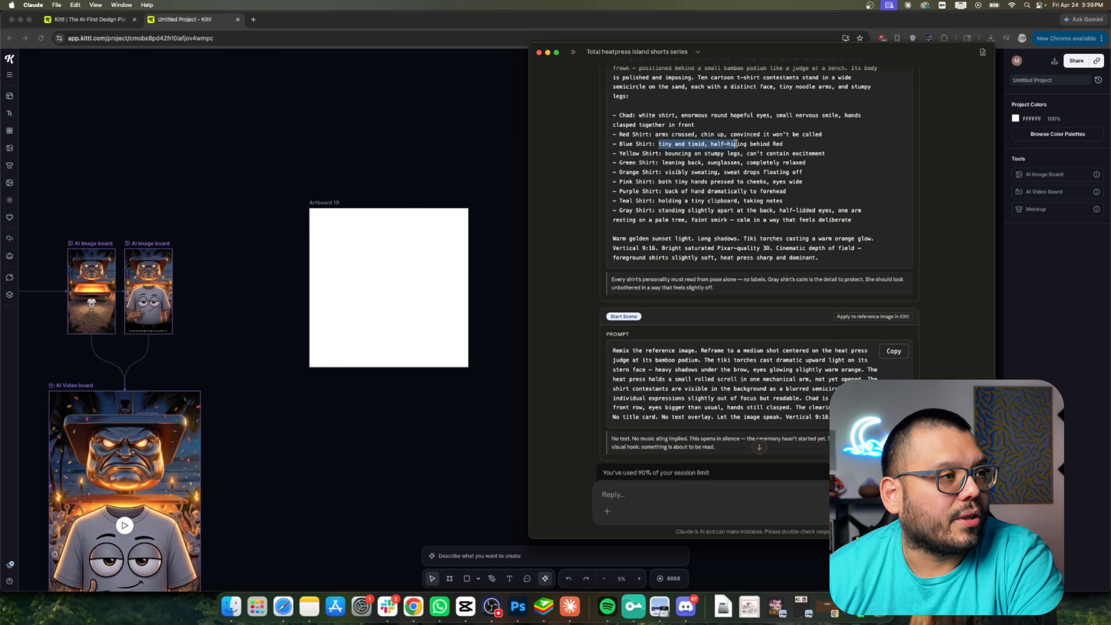
pyautogui.click(742, 348)
pyautogui.scroll(-5, 768, 351)
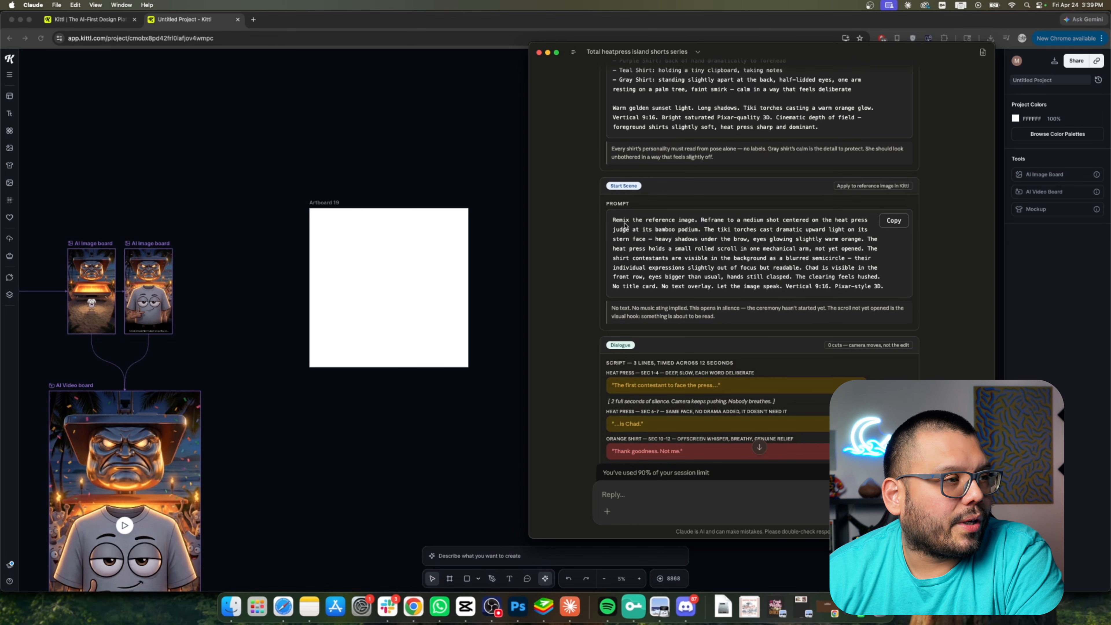
pyautogui.moveTo(631, 227); pyautogui.dragTo(705, 248)
pyautogui.click(660, 229)
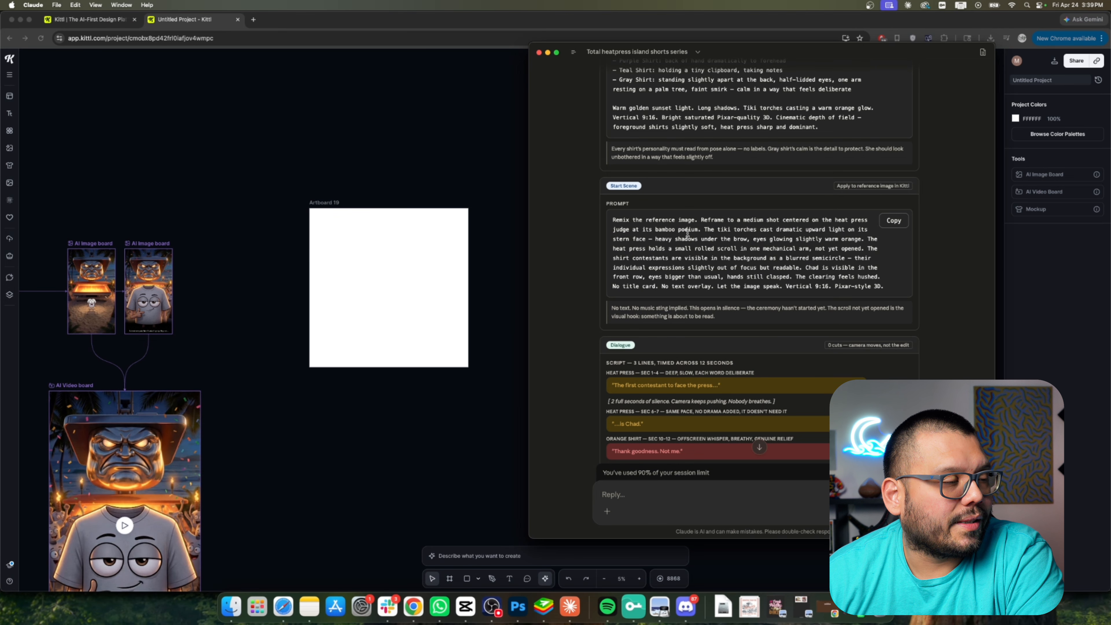
# Read the episode's Dialogue, Video Prompt and End Scene sections, and dismiss the extra usage offer
pyautogui.scroll(-5, 700, 245)
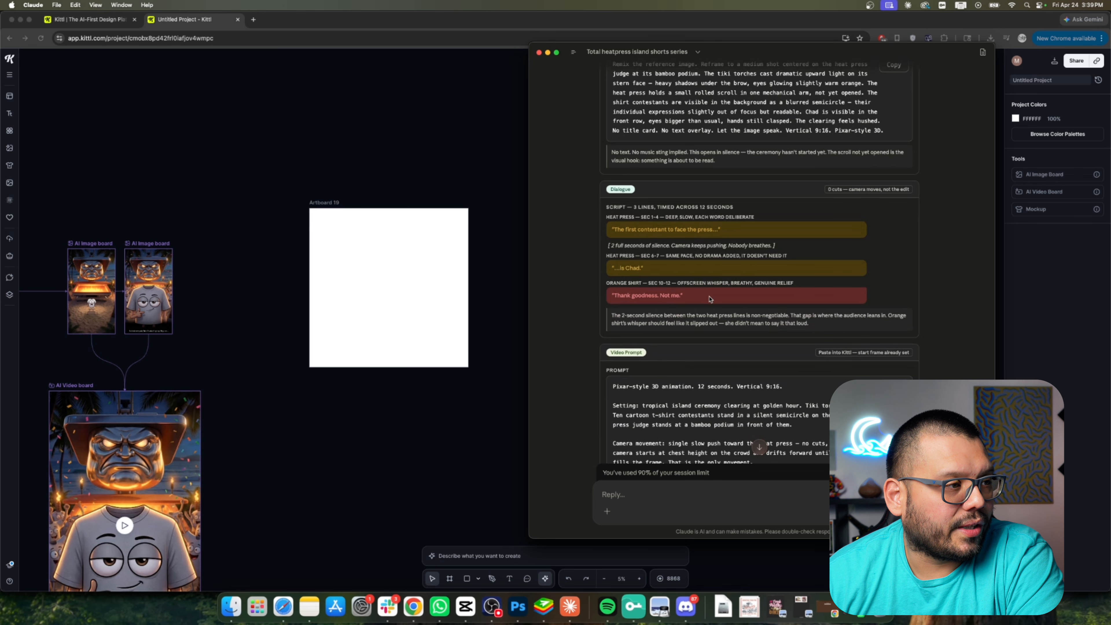
pyautogui.scroll(-3, 709, 299)
pyautogui.scroll(-3, 695, 247)
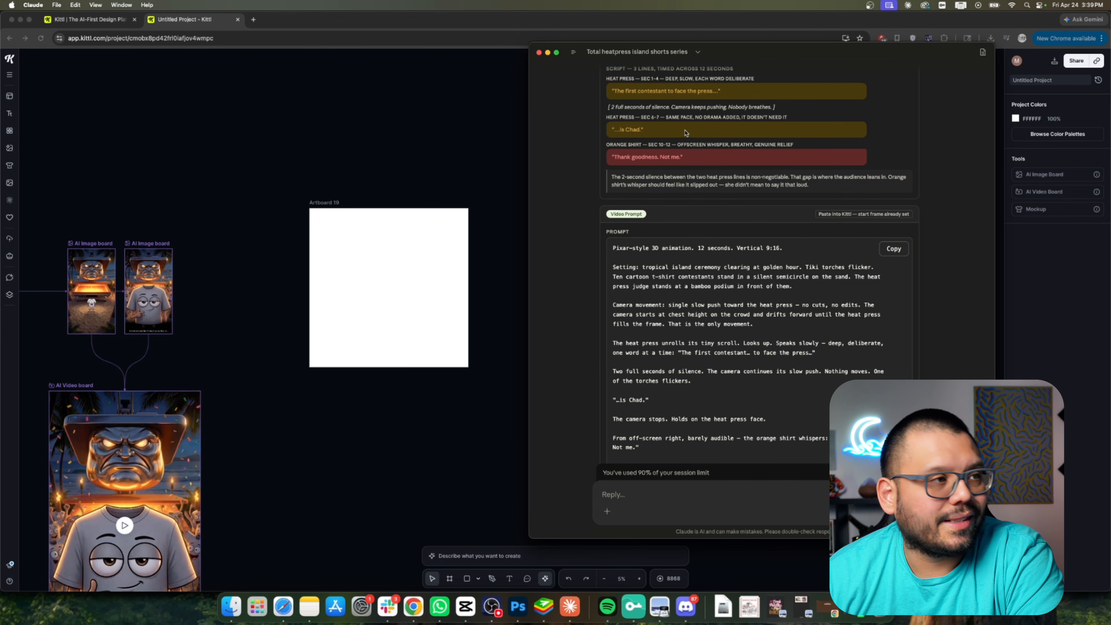
pyautogui.scroll(-3, 736, 313)
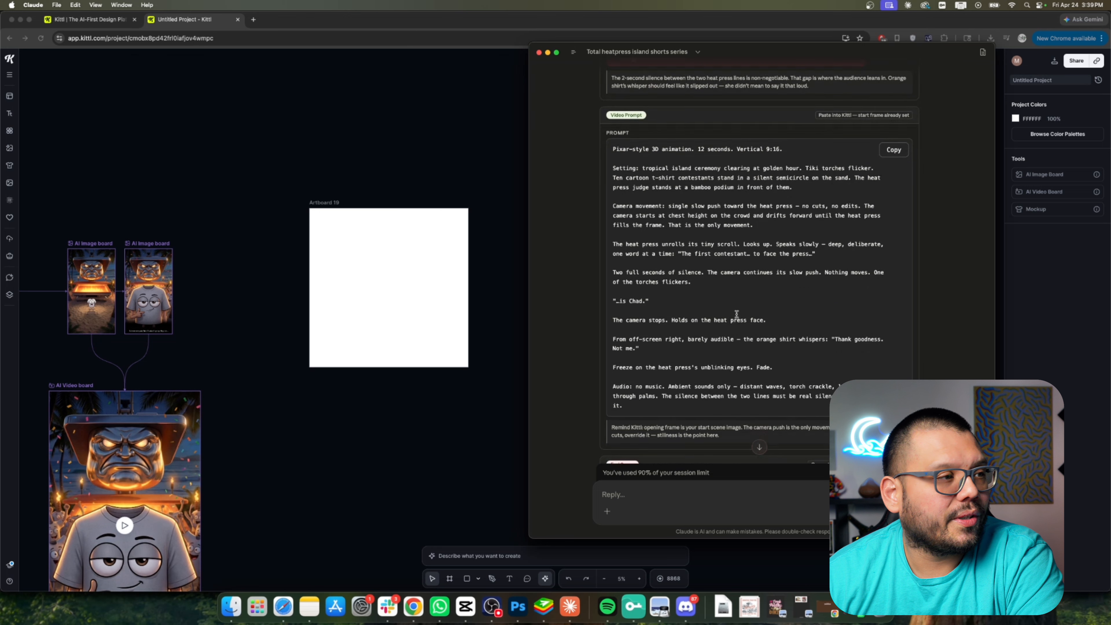
pyautogui.moveTo(623, 160); pyautogui.dragTo(822, 247)
pyautogui.click(675, 219)
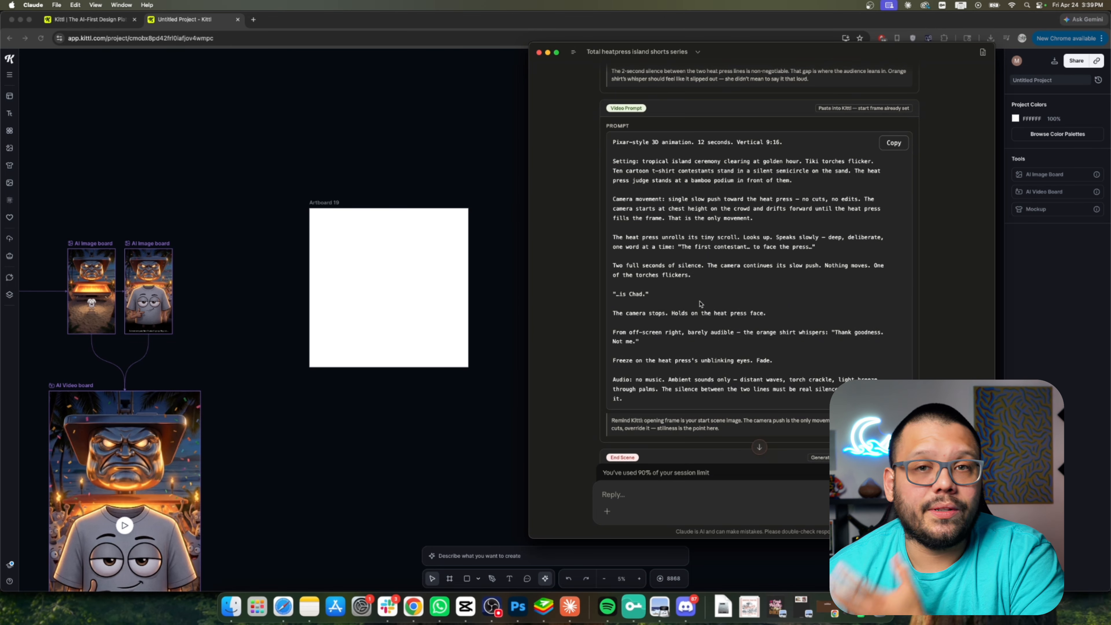
pyautogui.scroll(-7, 700, 304)
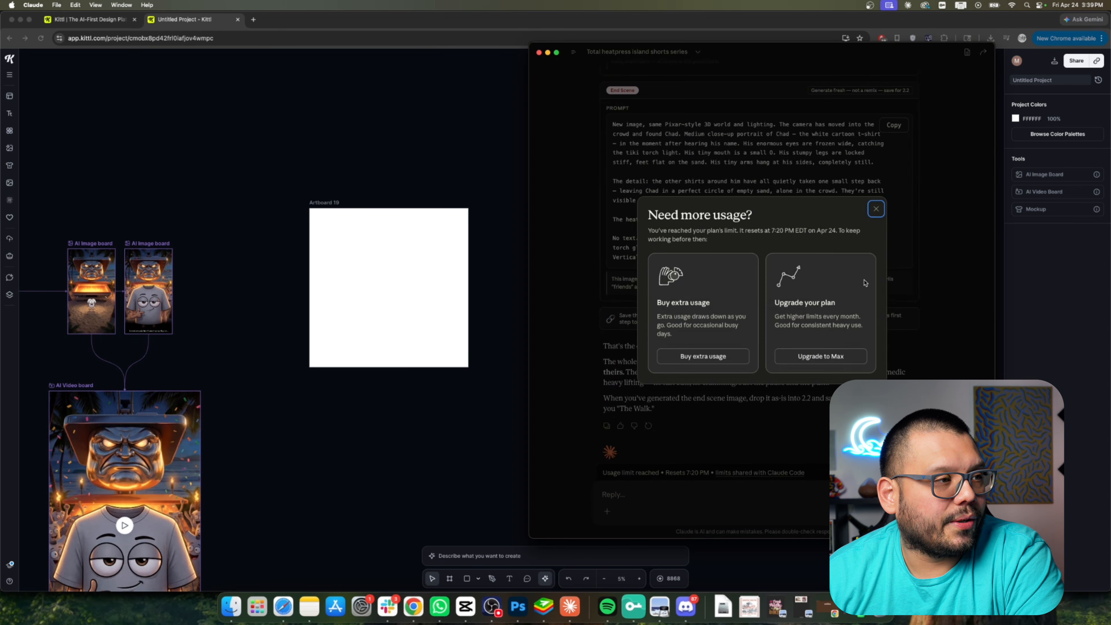
pyautogui.click(877, 210)
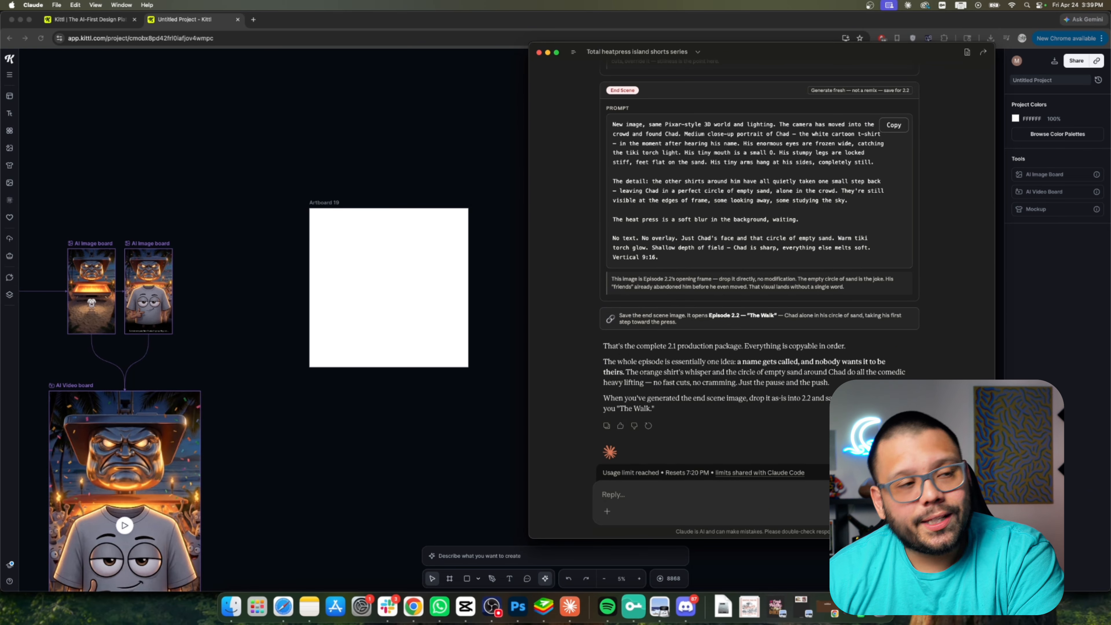
# Copy the full Reference Image prompt, from "Pixar-style 3D render" to "heat press sharp and dominant."
pyautogui.scroll(5, 759, 263)
pyautogui.scroll(10, 760, 262)
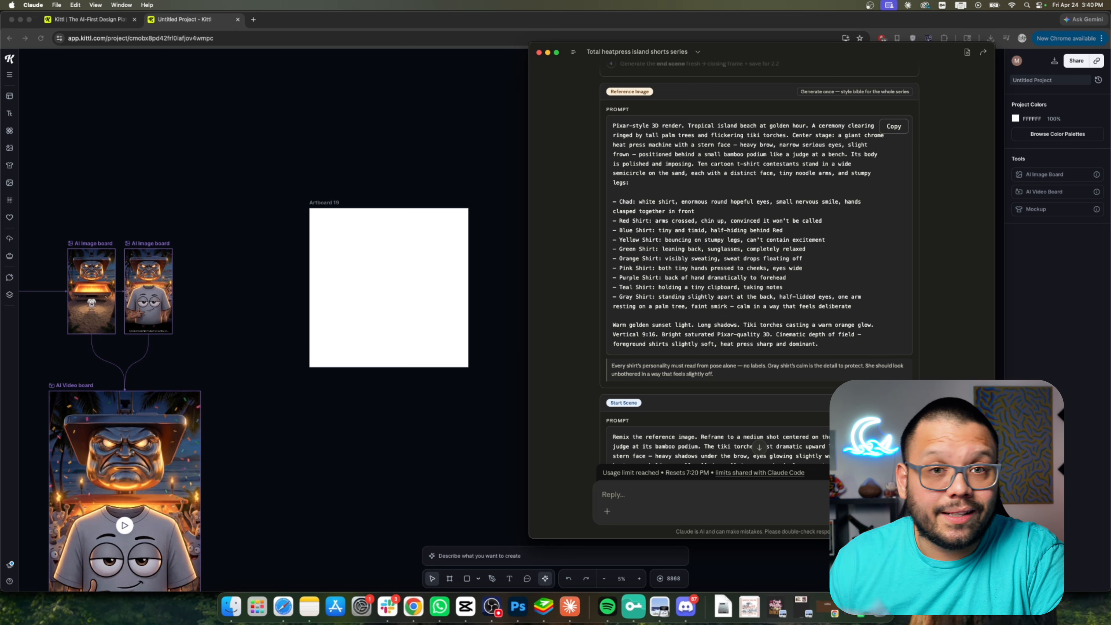
pyautogui.scroll(2, 783, 284)
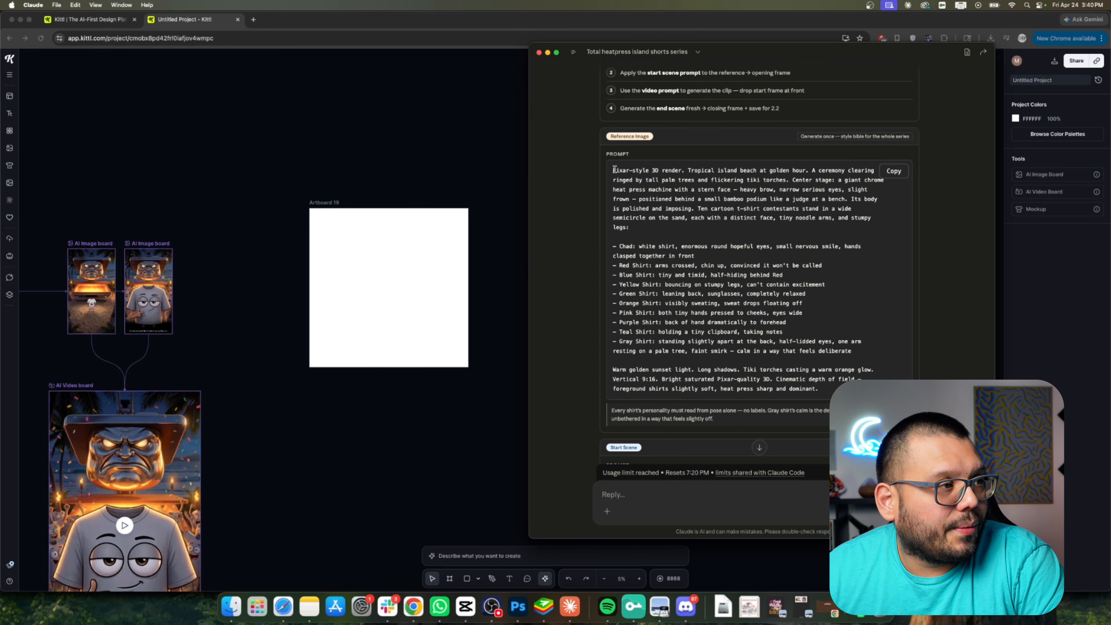
pyautogui.moveTo(613, 170); pyautogui.dragTo(700, 308)
pyautogui.click(699, 308)
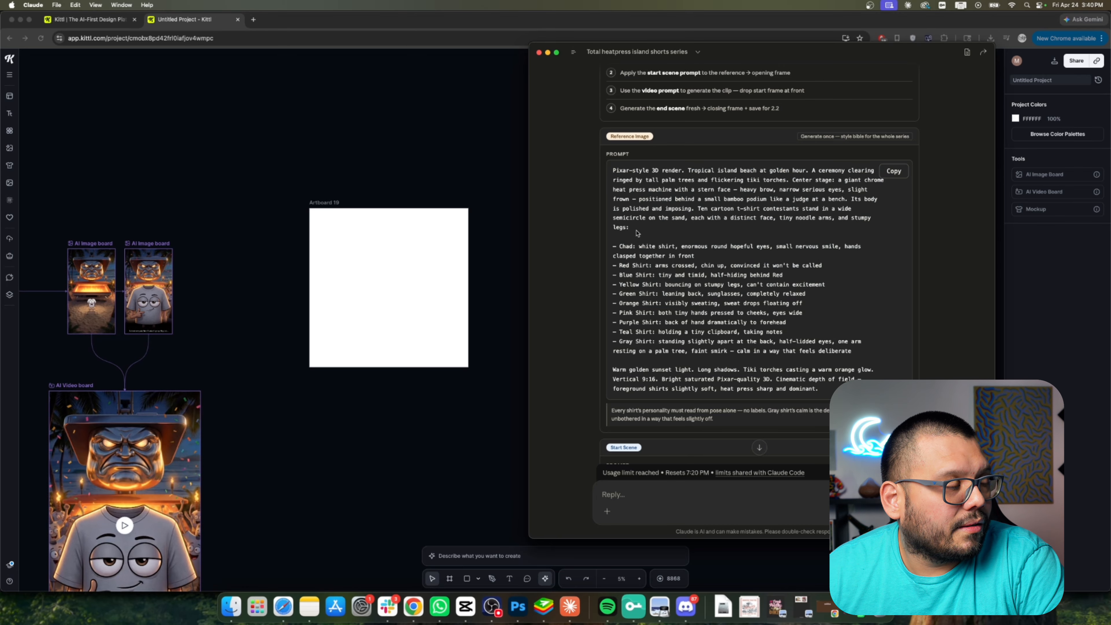
pyautogui.moveTo(613, 170); pyautogui.dragTo(818, 389)
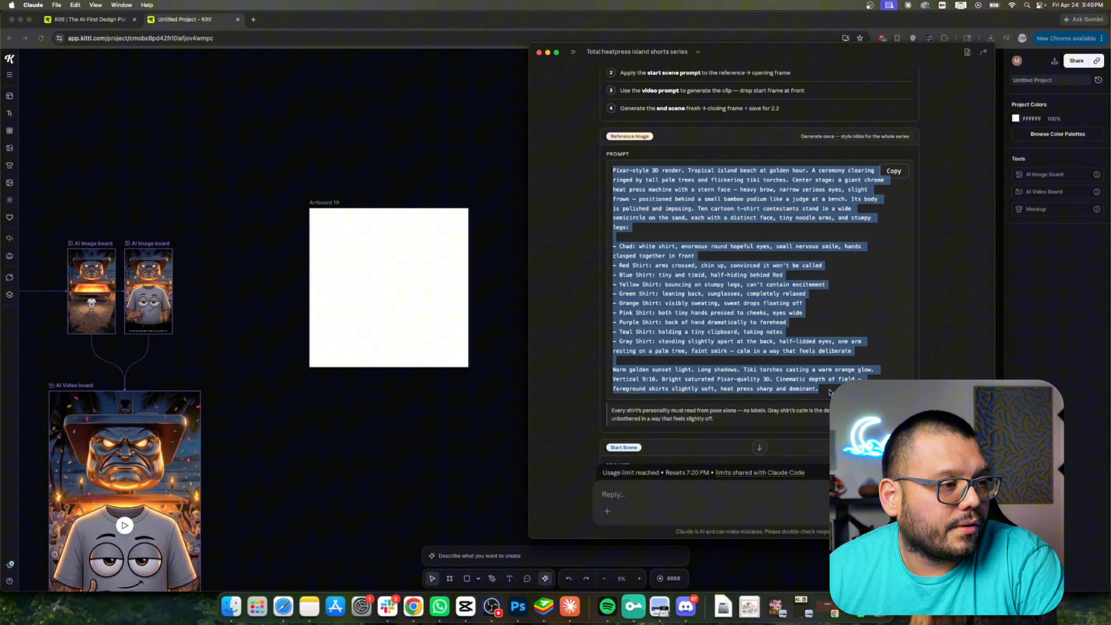
pyautogui.rightClick(750, 237)
pyautogui.click(755, 232)
# Switch to Kittl and generate a 9:16 image from the copied reference prompt with Nano Banana Pro 4K
pyautogui.click(479, 293)
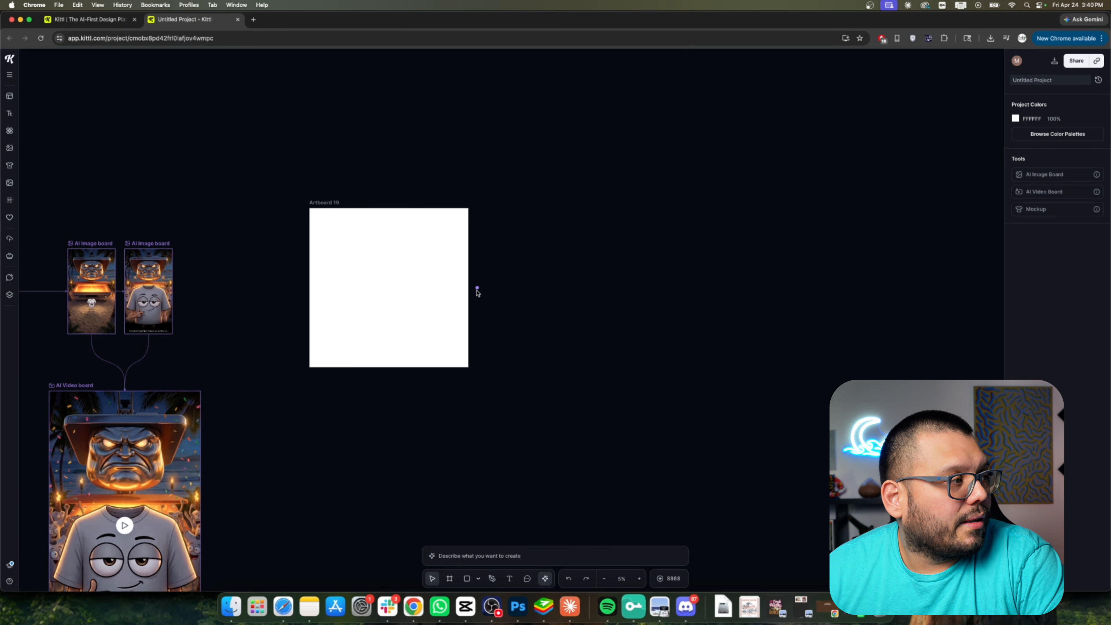
pyautogui.click(330, 219)
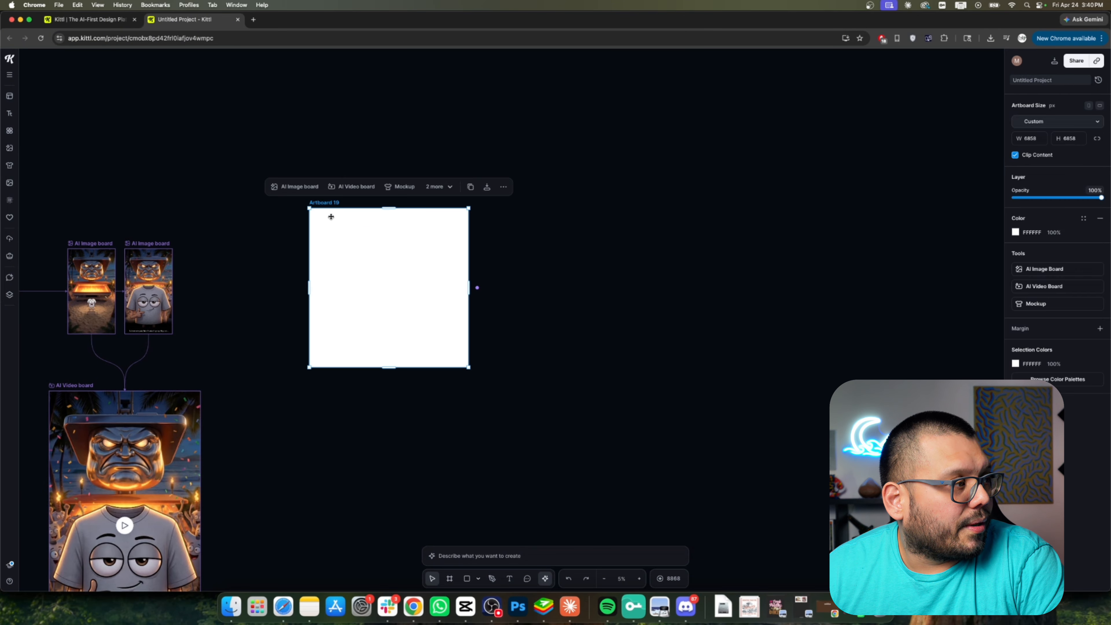
pyautogui.click(499, 556)
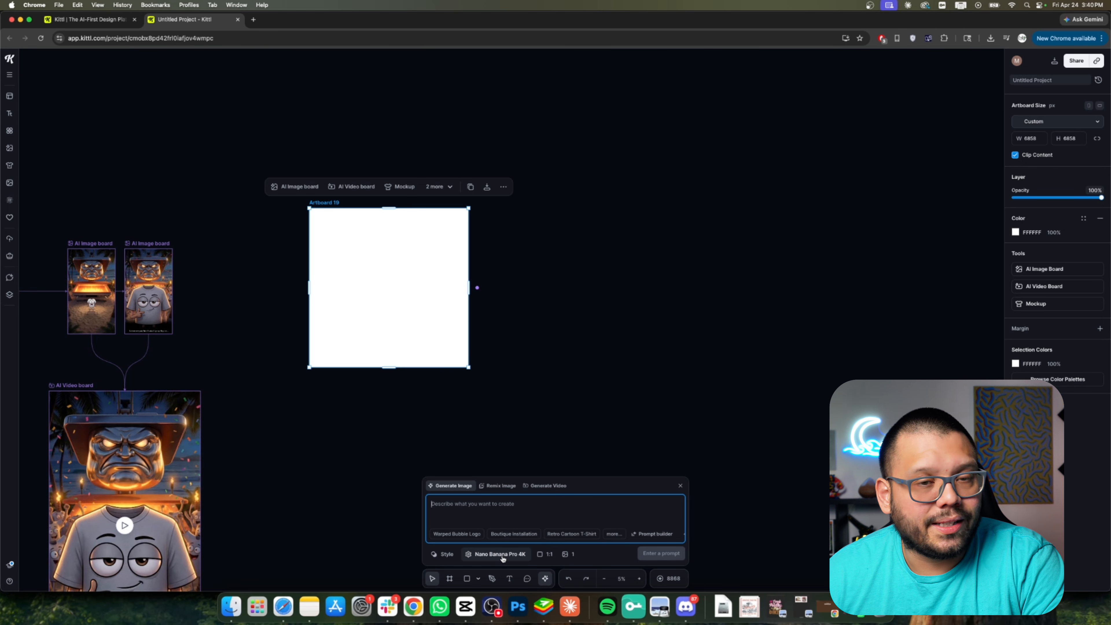
pyautogui.hscroll(-10, 265, 409)
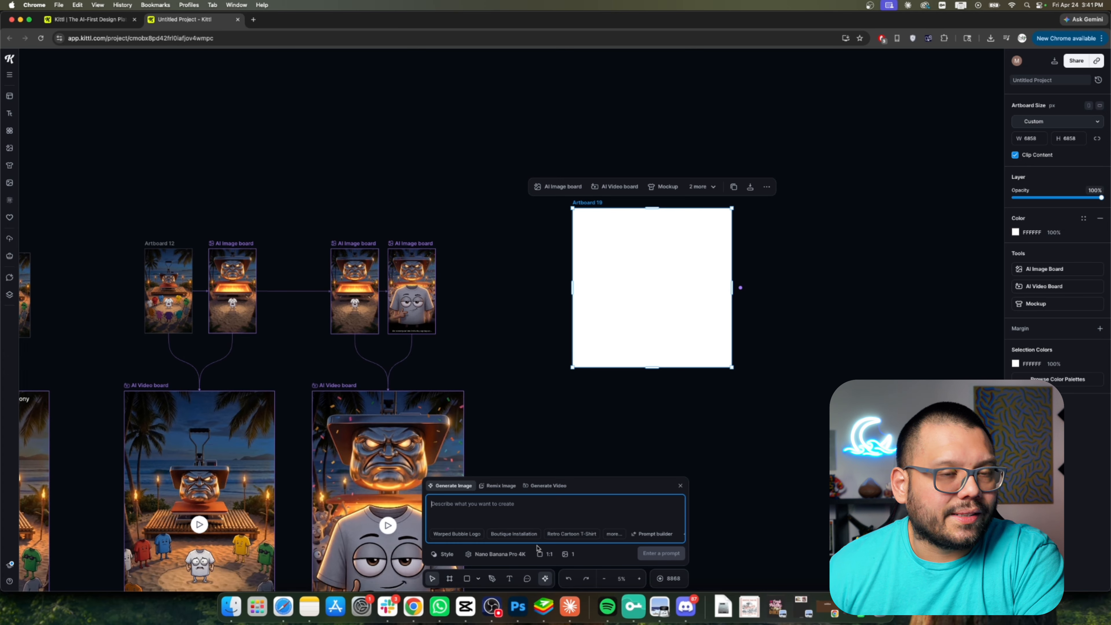
pyautogui.click(546, 555)
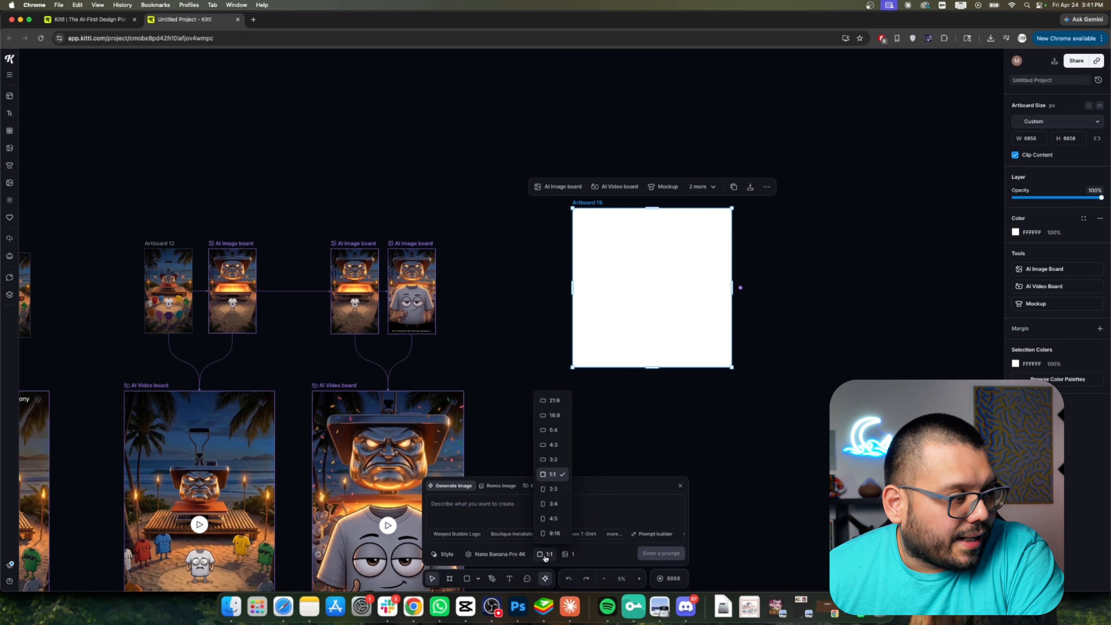
pyautogui.click(554, 533)
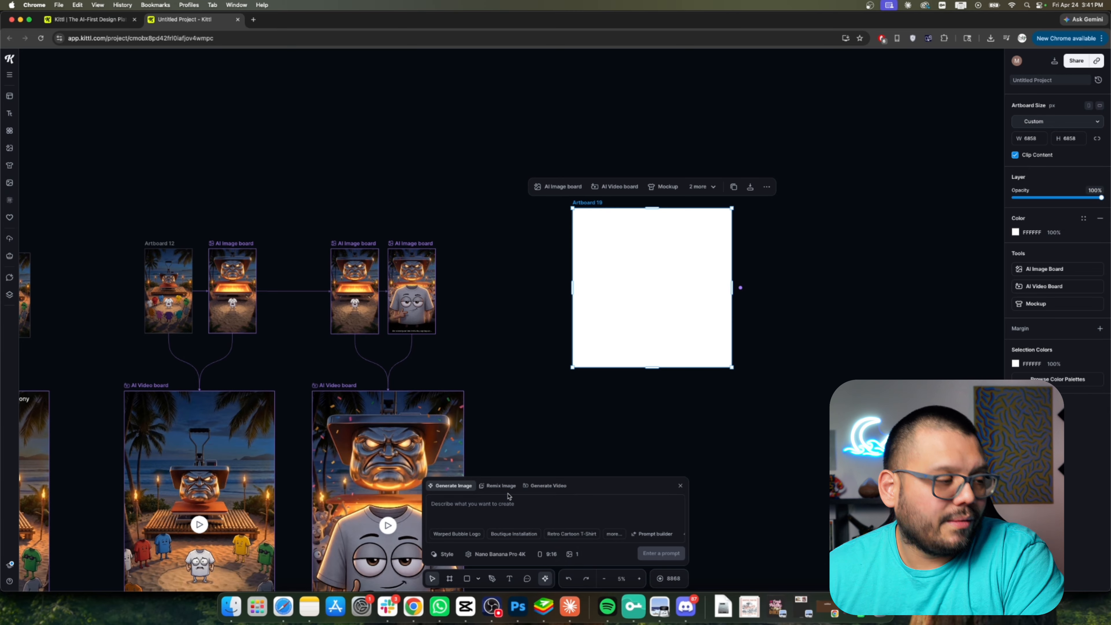
pyautogui.click(493, 516)
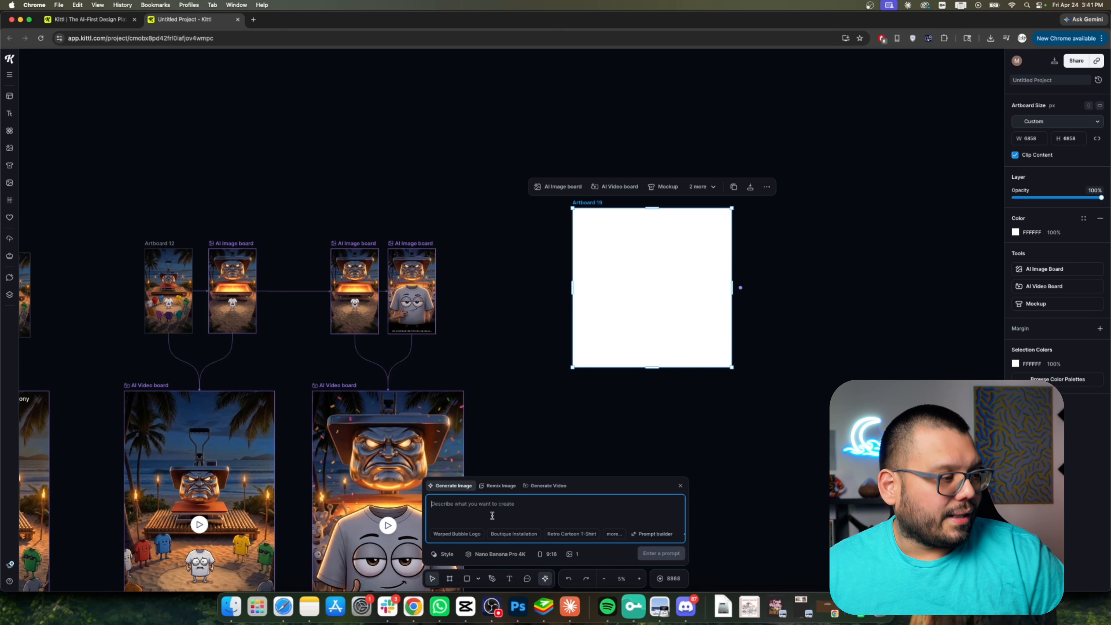
pyautogui.press('super+v')
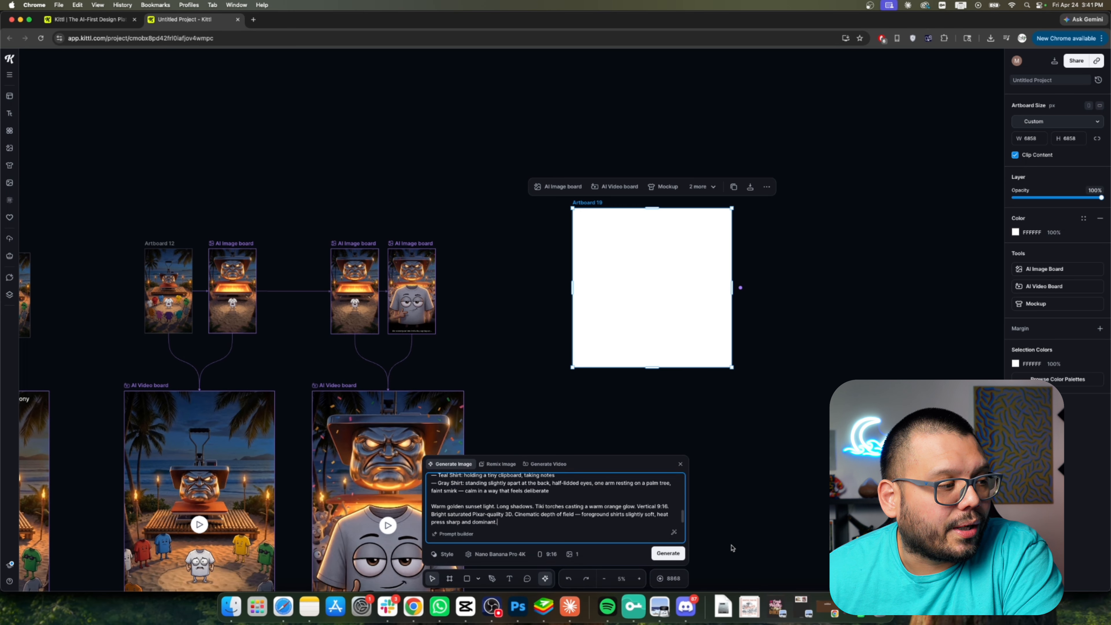
pyautogui.click(668, 554)
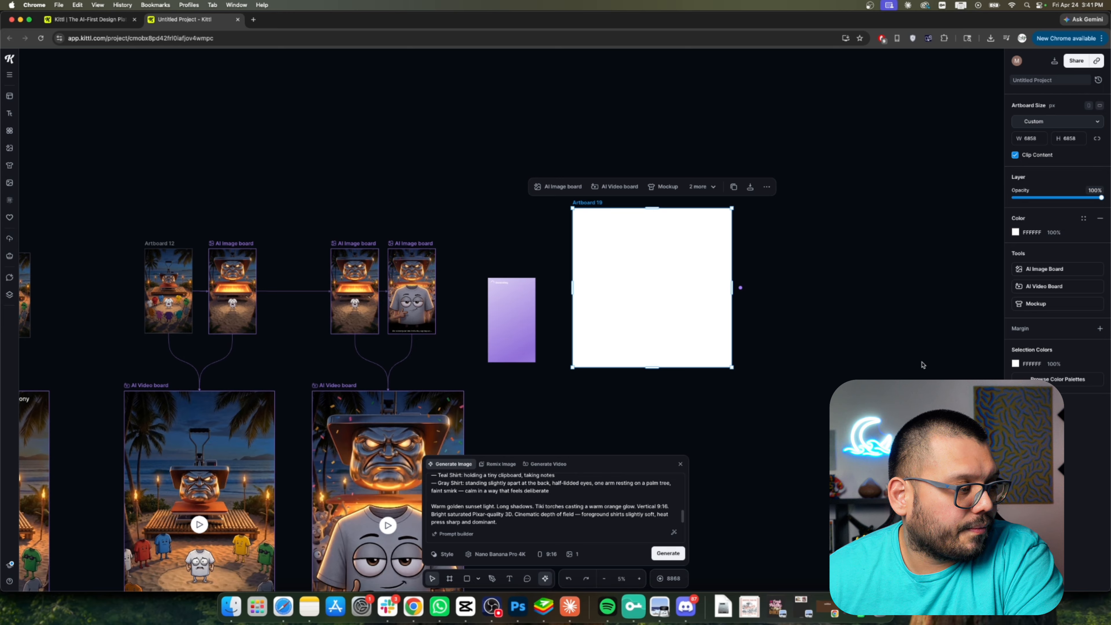
# Move the generating image onto the blank white artboard and bring the artboard's upper edge down to the image's top
pyautogui.moveTo(522, 315); pyautogui.dragTo(657, 288)
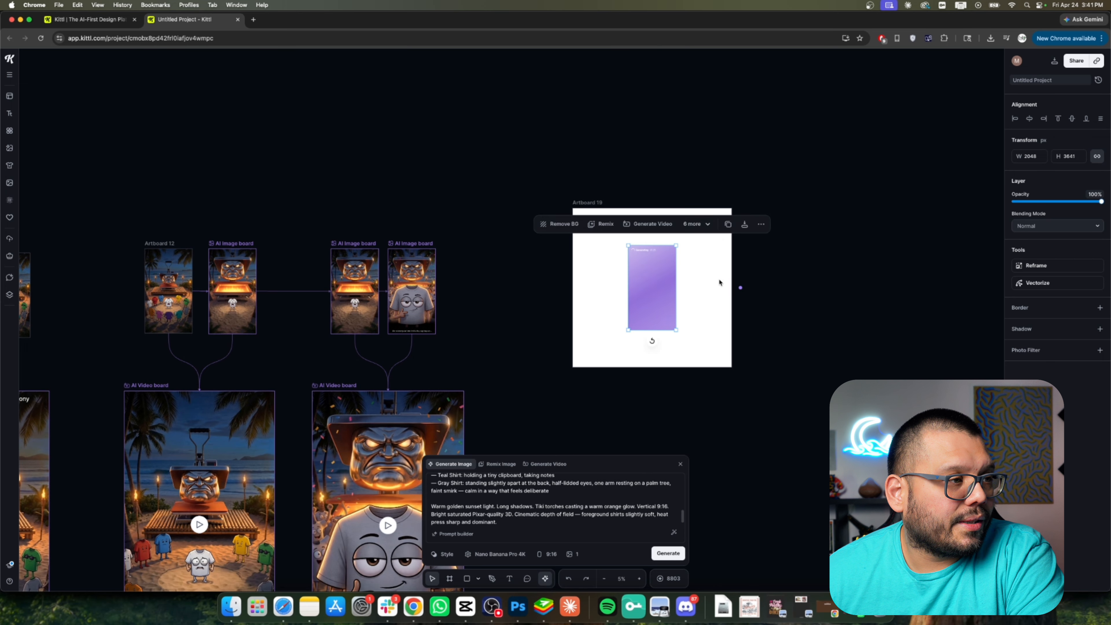
pyautogui.click(594, 198)
pyautogui.click(594, 199)
pyautogui.click(655, 219)
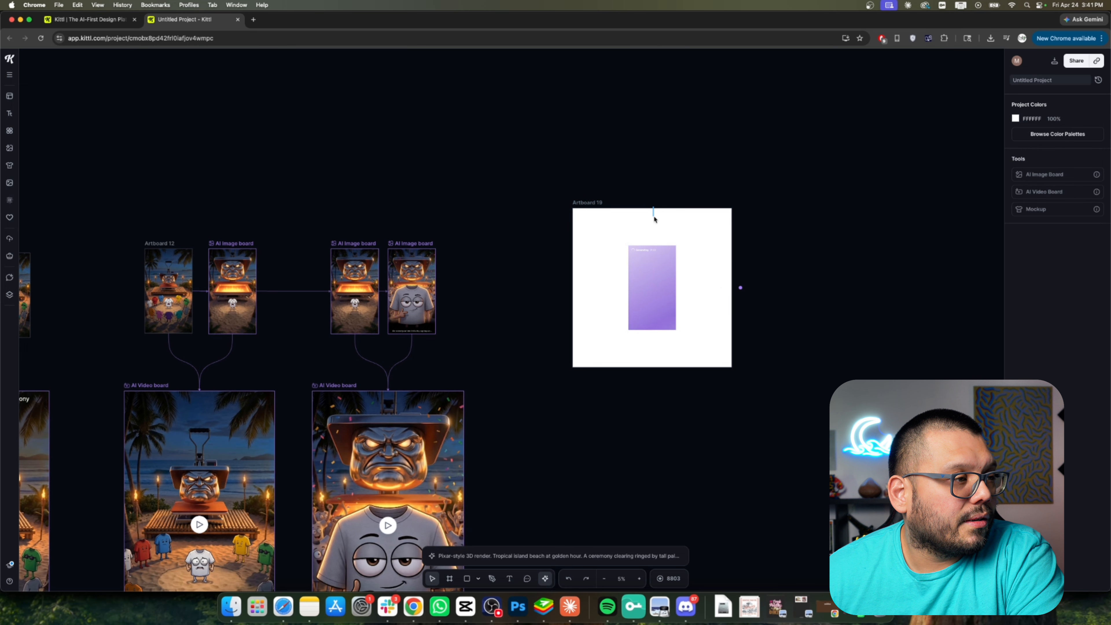
pyautogui.click(606, 204)
pyautogui.moveTo(652, 209); pyautogui.dragTo(655, 246)
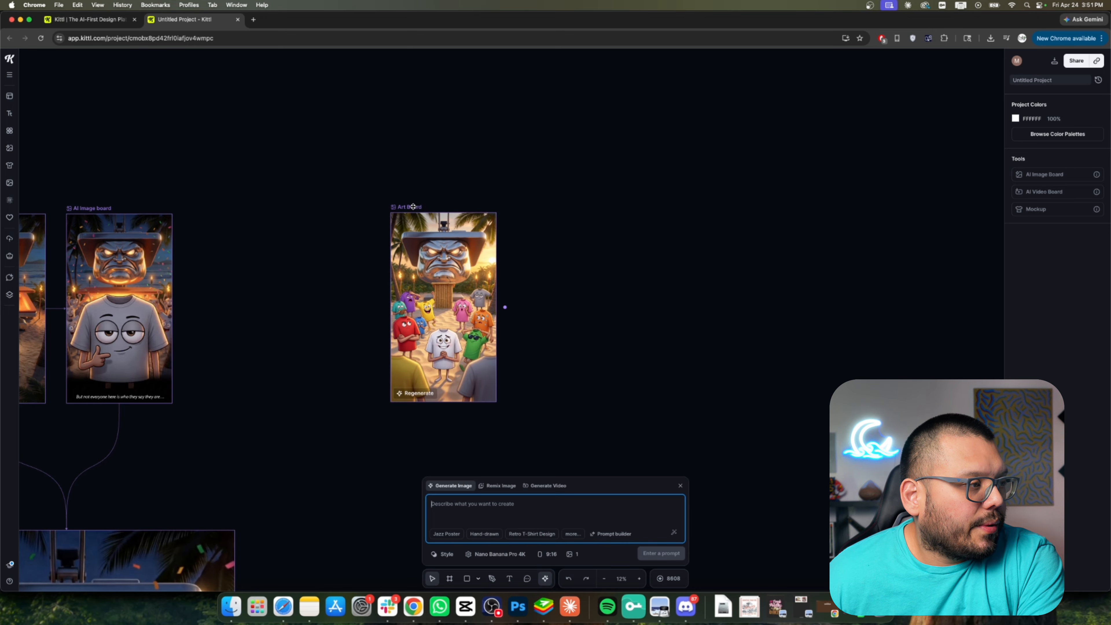
# Select the generated reference image and add a linked AI image board next to it
pyautogui.click(435, 324)
pyautogui.scroll(-2, 560, 382)
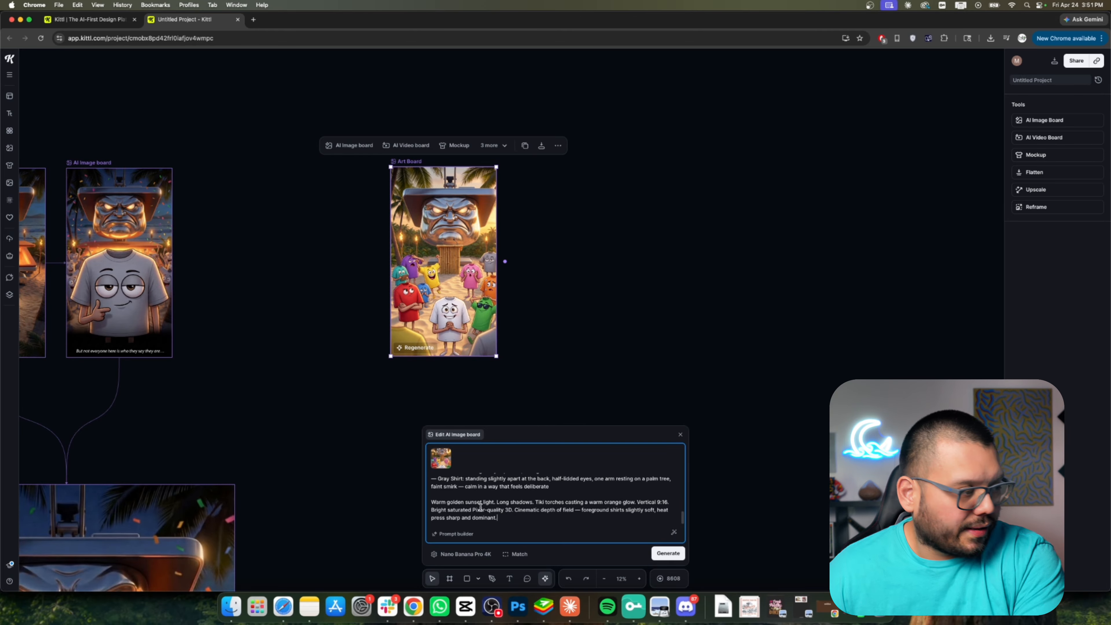
pyautogui.click(350, 145)
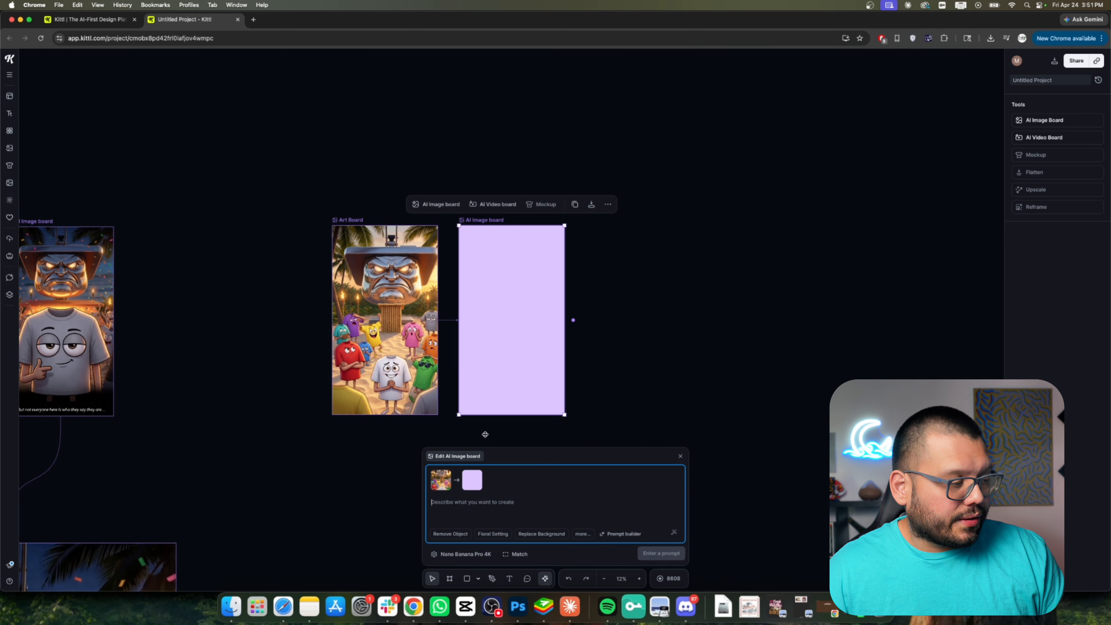
# Switch to Claude and copy the End Scene prompt, from "New image, same Pixar-style 3D world" to "everything else melts soft."
pyautogui.click(570, 608)
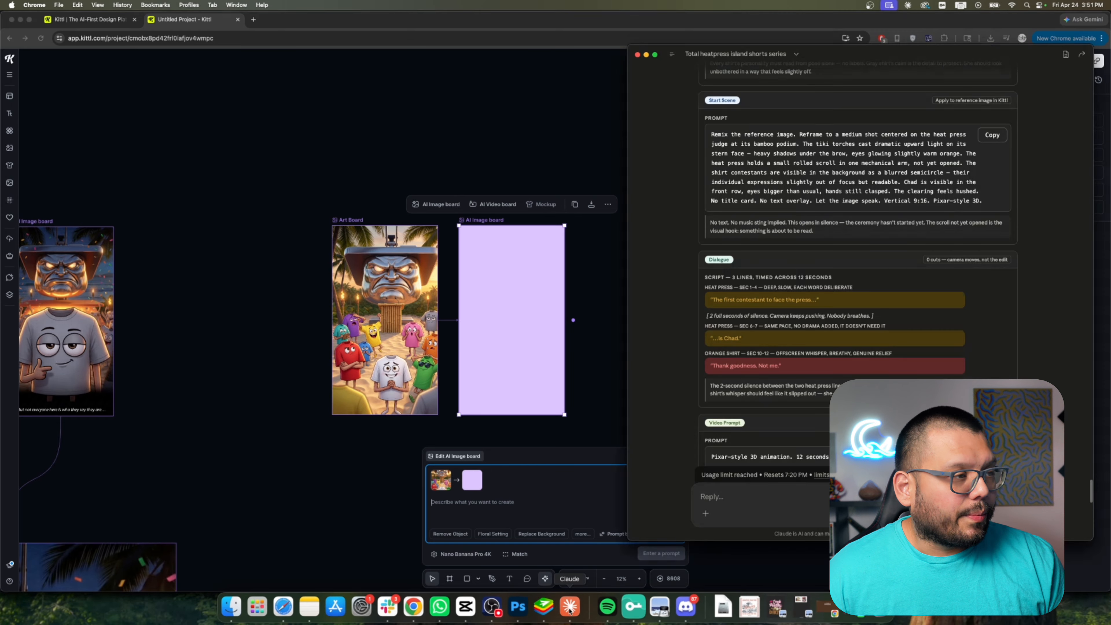
pyautogui.scroll(-15, 762, 275)
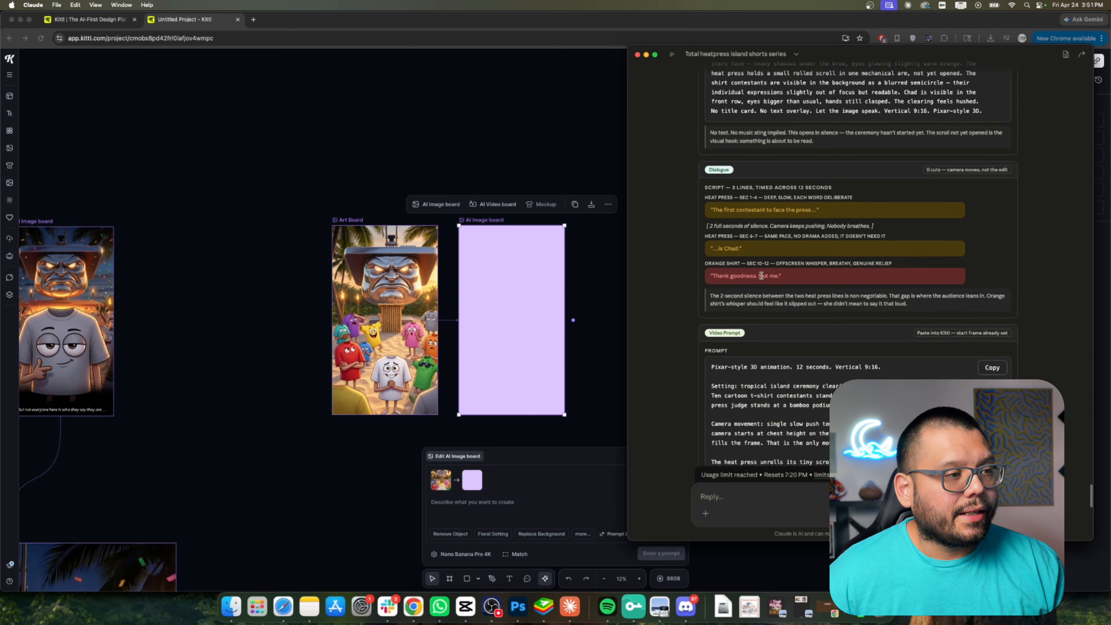
pyautogui.scroll(-4, 762, 275)
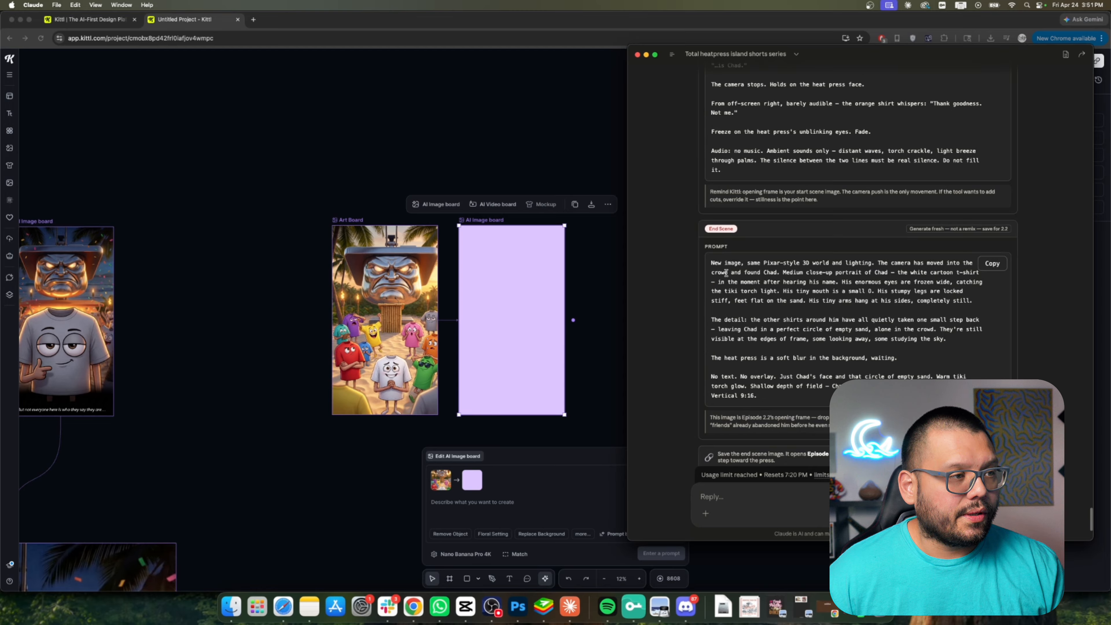
pyautogui.moveTo(710, 264); pyautogui.dragTo(812, 394)
pyautogui.press('super+c')
pyautogui.click(923, 387)
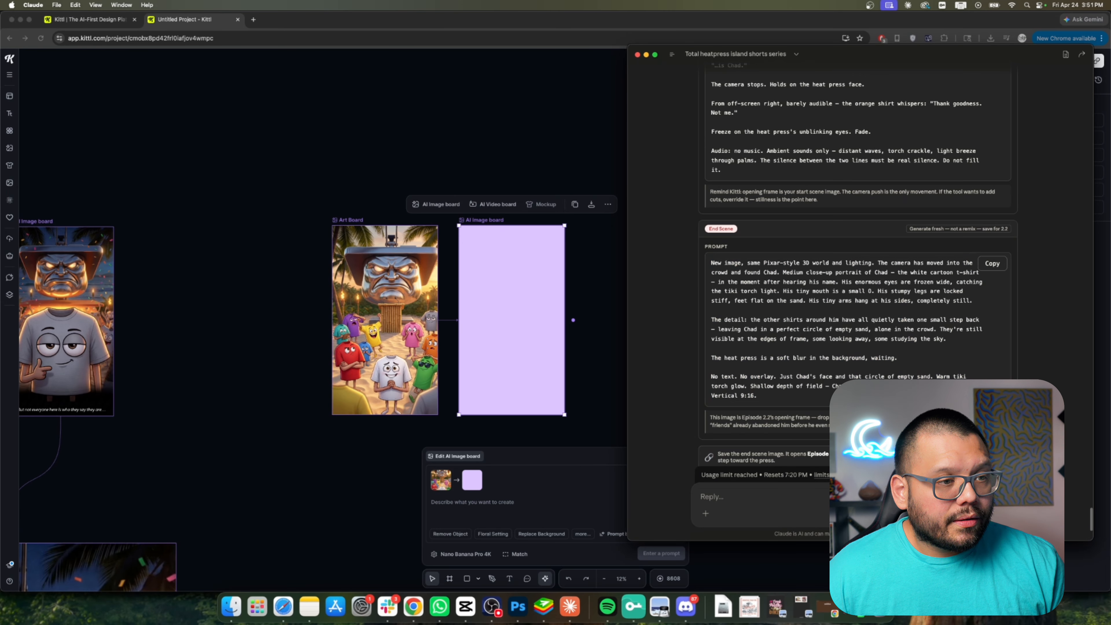
pyautogui.moveTo(924, 387); pyautogui.dragTo(708, 268)
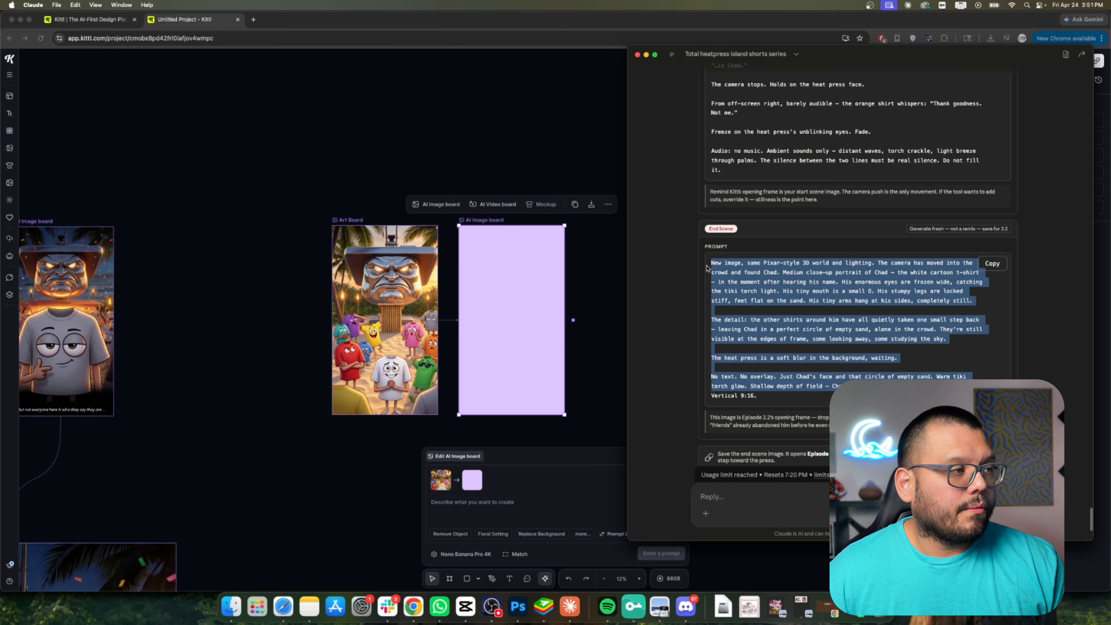
# Return to Kittl and generate the new AI image board from the copied End Scene prompt with Nano Banana Pro 4K
pyautogui.click(498, 280)
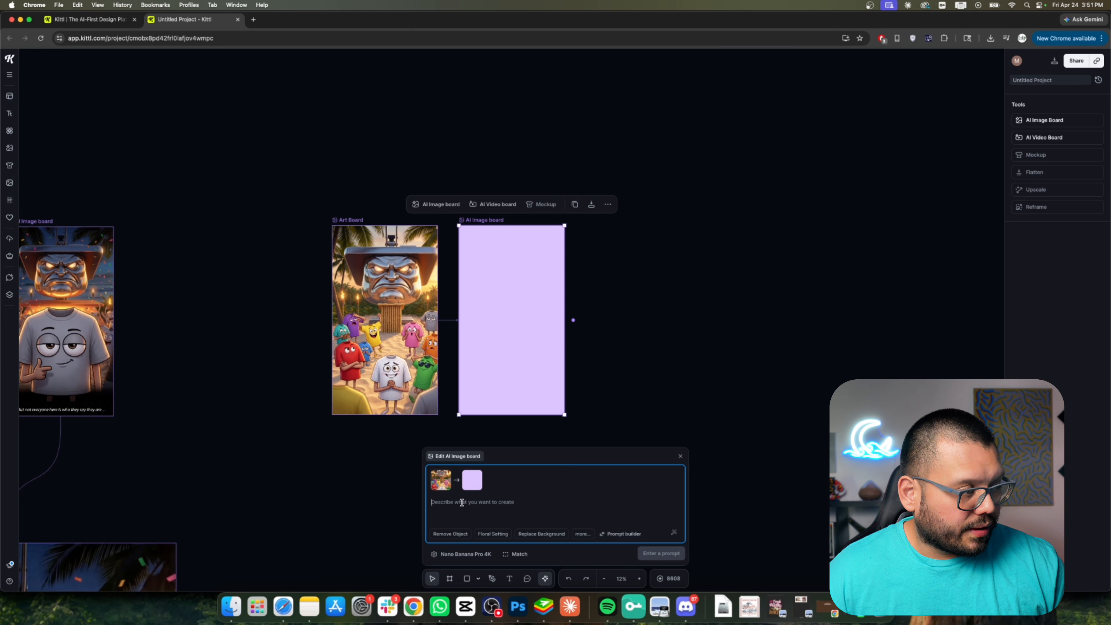
pyautogui.press('super+v')
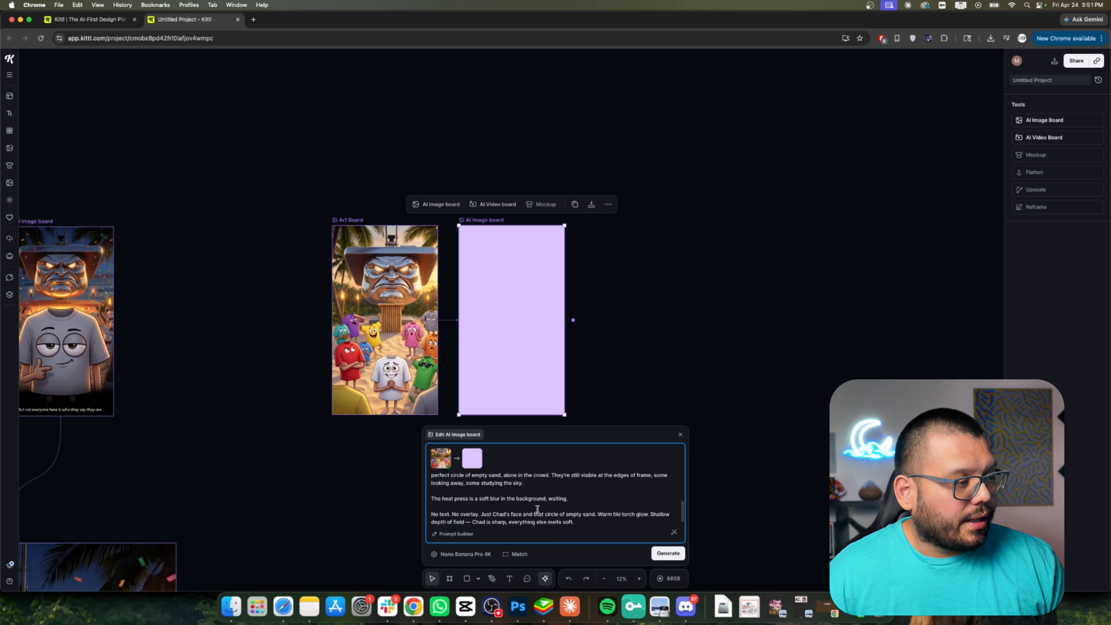
pyautogui.scroll(-1, 538, 509)
pyautogui.scroll(5, 685, 517)
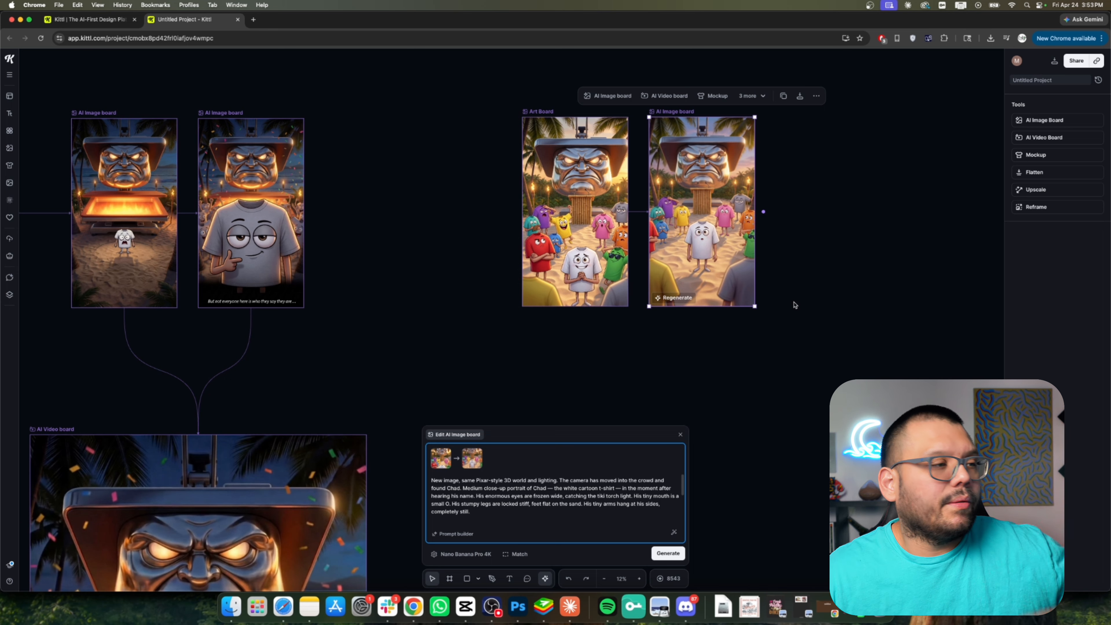
# Add an AI video board linked to the reference image and set its aspect ratio to 9:16
pyautogui.click(536, 113)
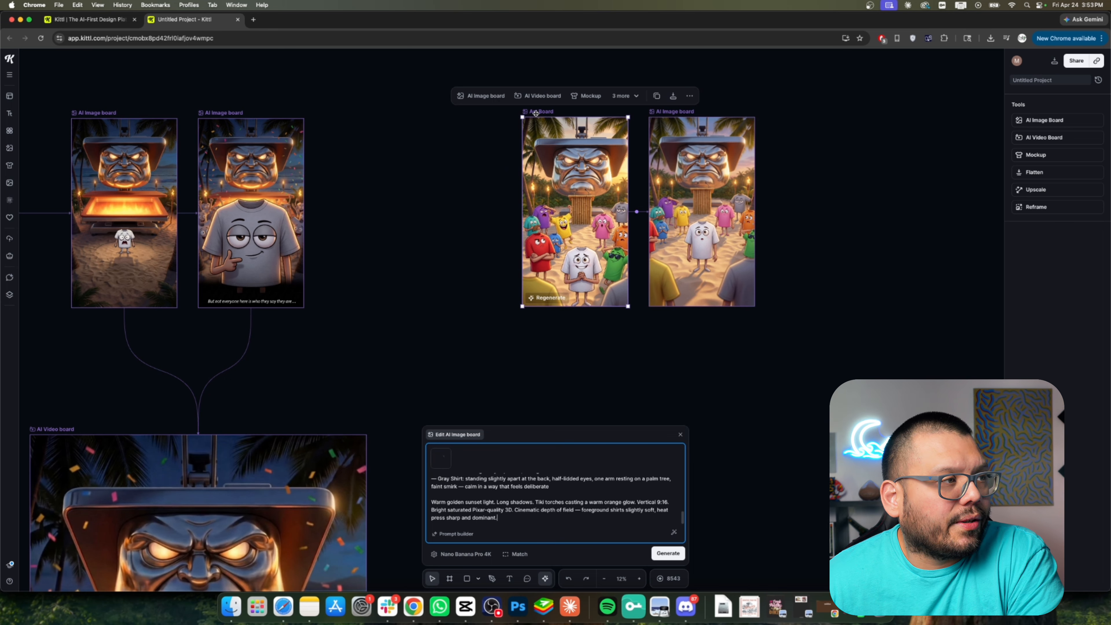
pyautogui.click(545, 101)
pyautogui.moveTo(620, 278); pyautogui.dragTo(446, 280)
pyautogui.click(502, 555)
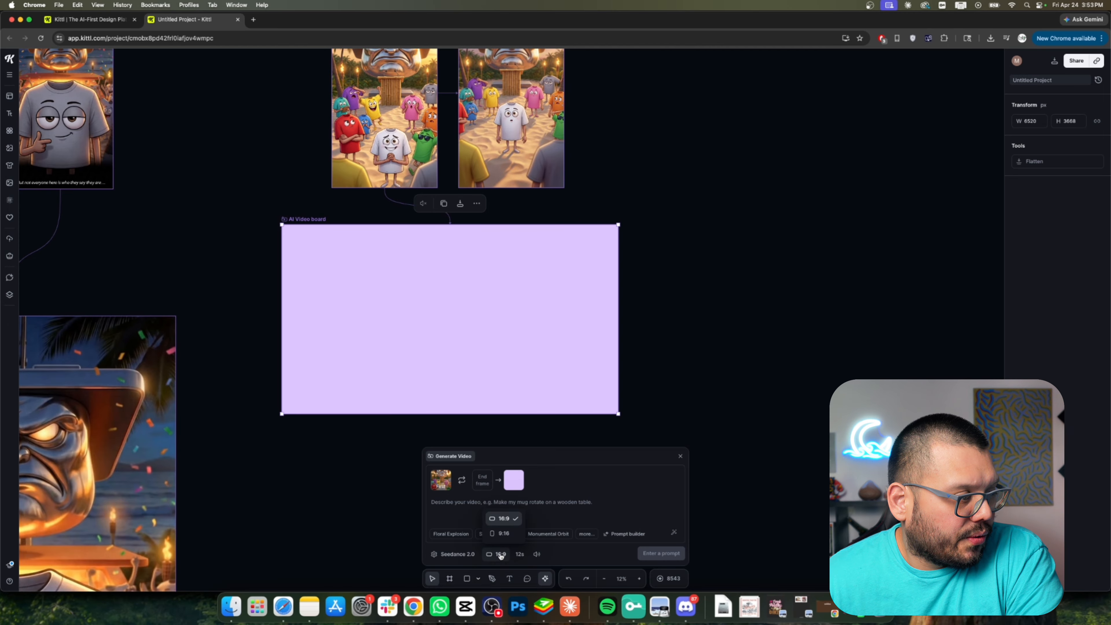
pyautogui.click(505, 533)
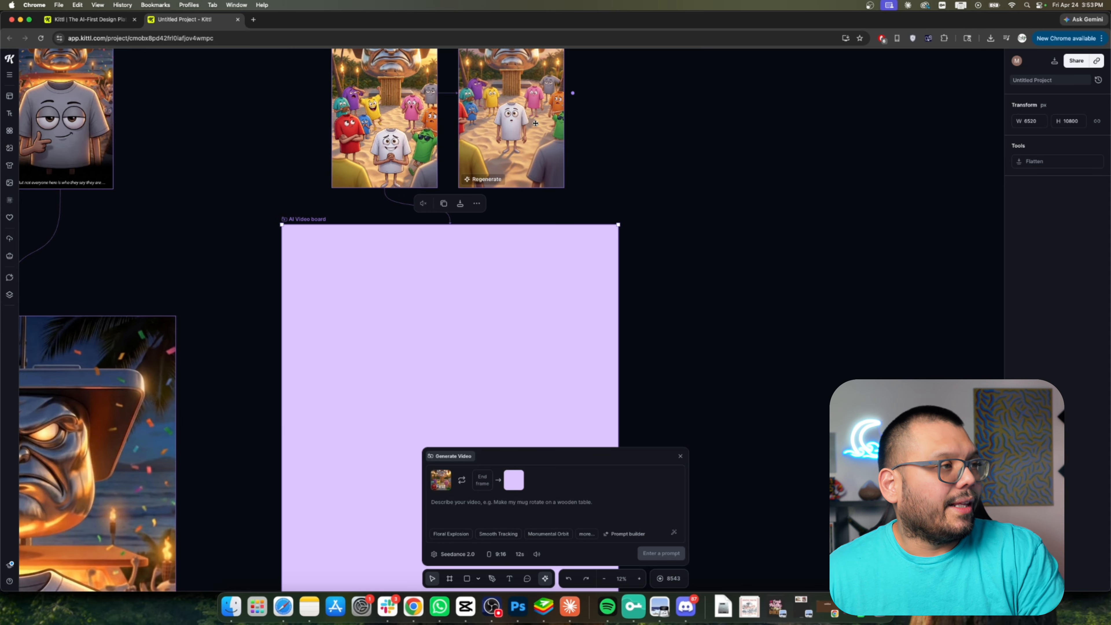
# Connect the end scene image to the AI video board as its end frame
pyautogui.click(541, 104)
pyautogui.scroll(3, 551, 266)
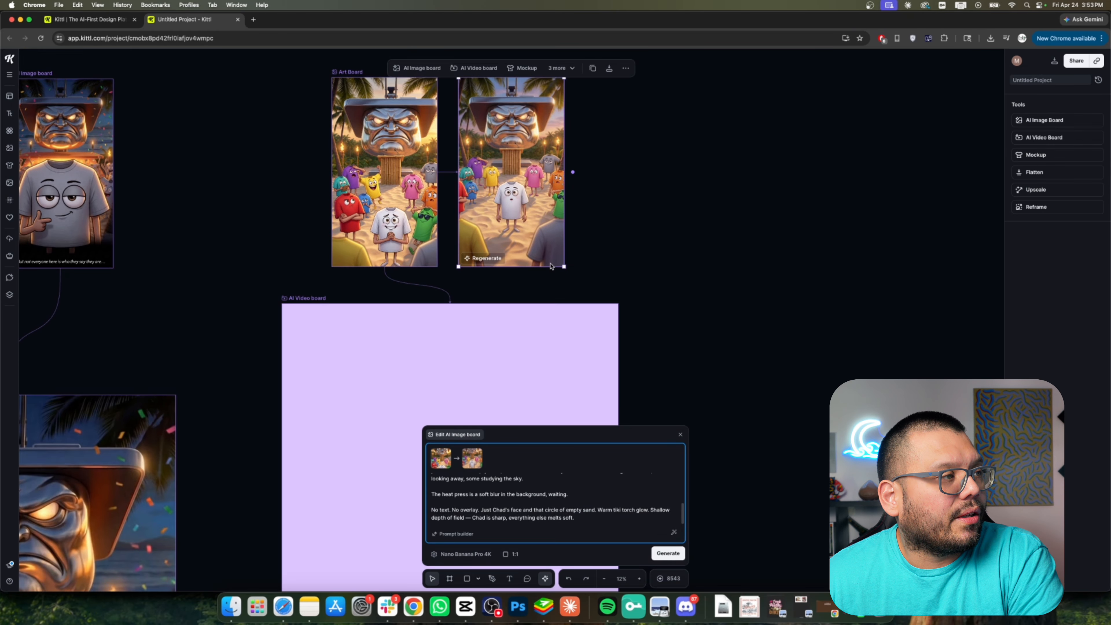
pyautogui.scroll(2, 503, 146)
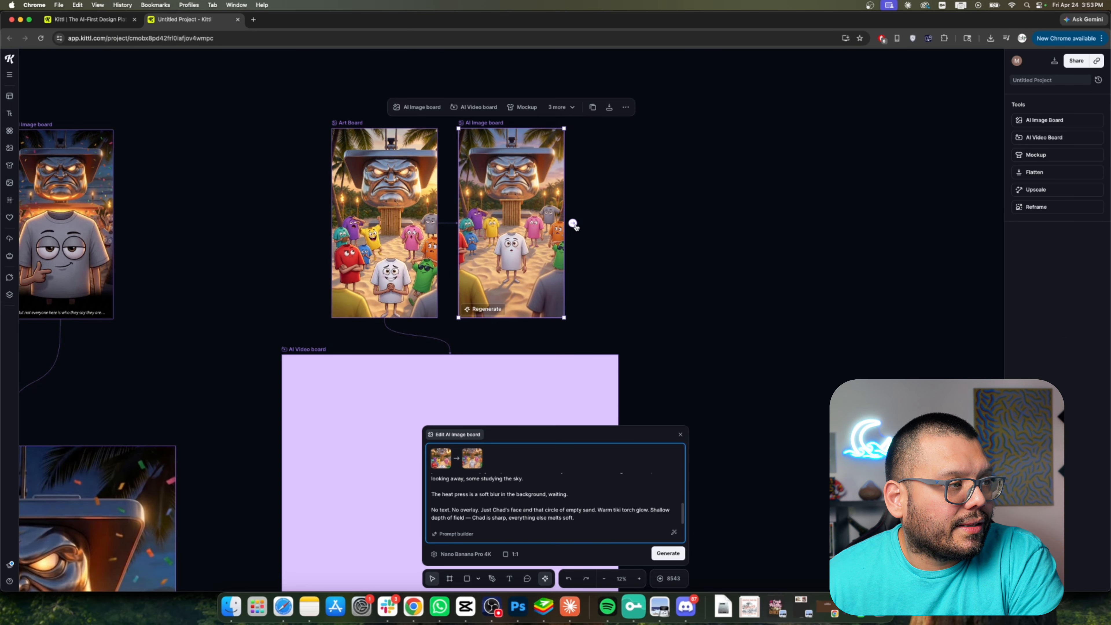
pyautogui.moveTo(573, 224); pyautogui.dragTo(468, 408)
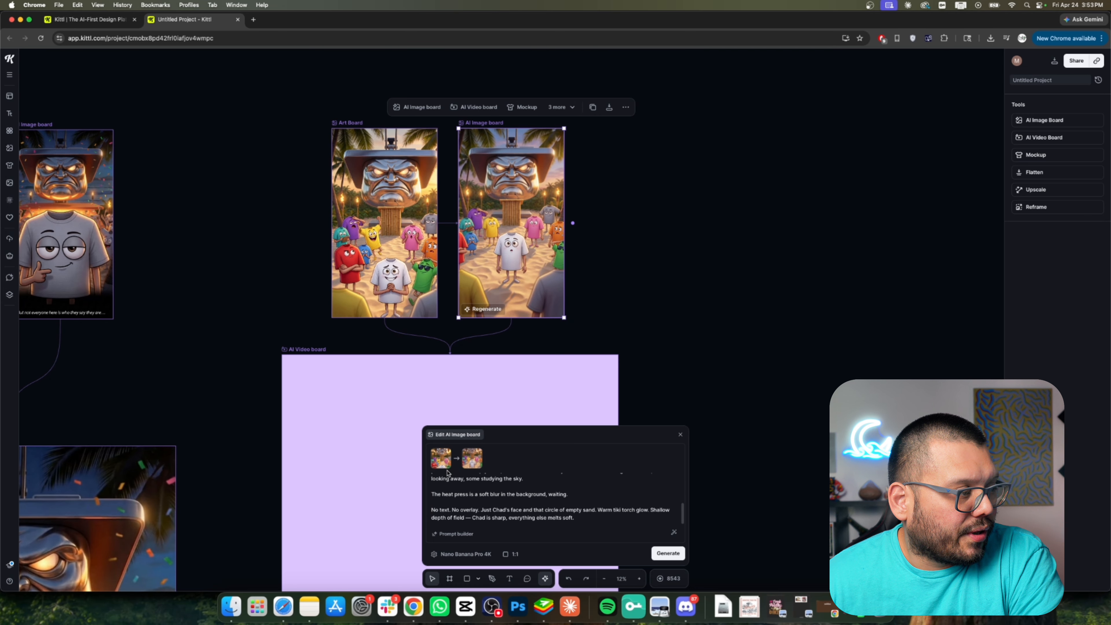
pyautogui.moveTo(444, 466)
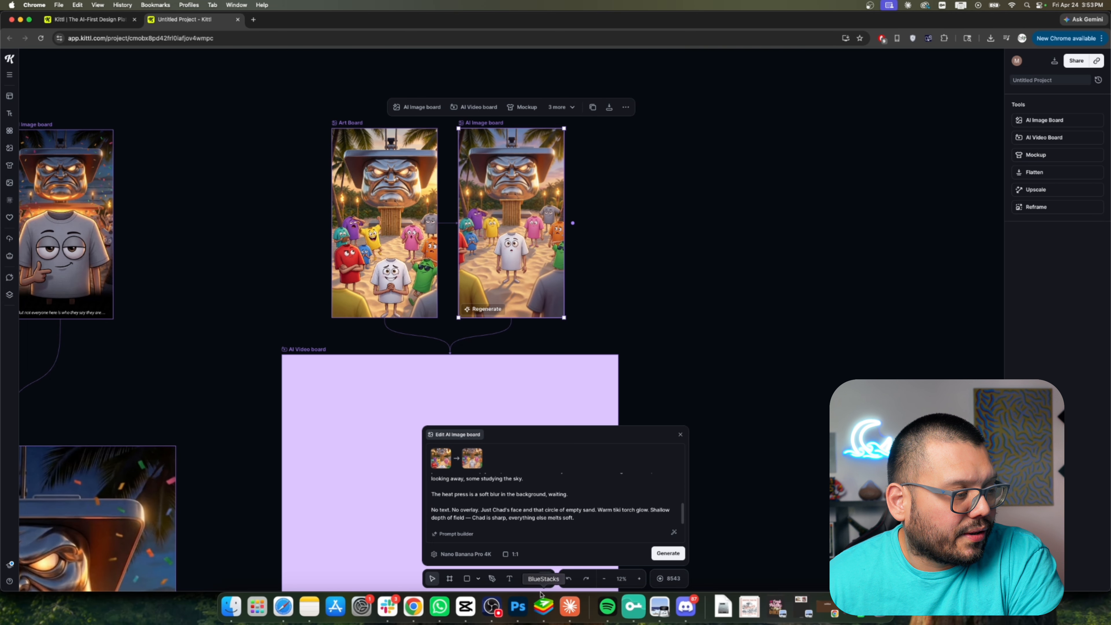
# Switch to Claude and copy the Video Prompt text, from "Setting: tropical island ceremony" to "Do not fill it."
pyautogui.click(570, 606)
pyautogui.scroll(6, 804, 319)
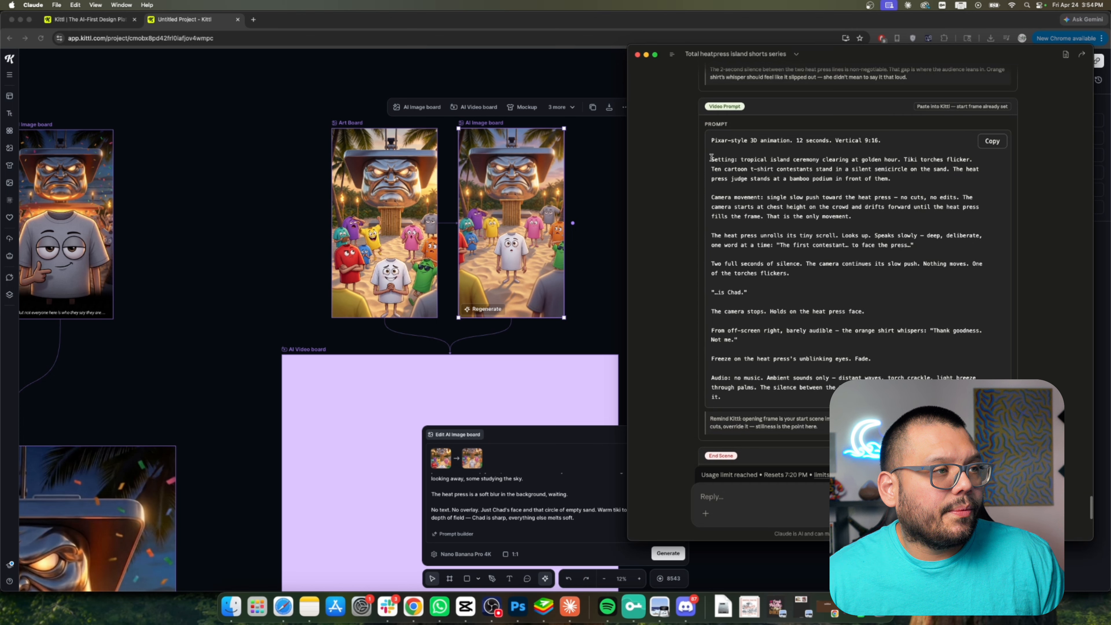
pyautogui.moveTo(712, 158); pyautogui.dragTo(802, 392)
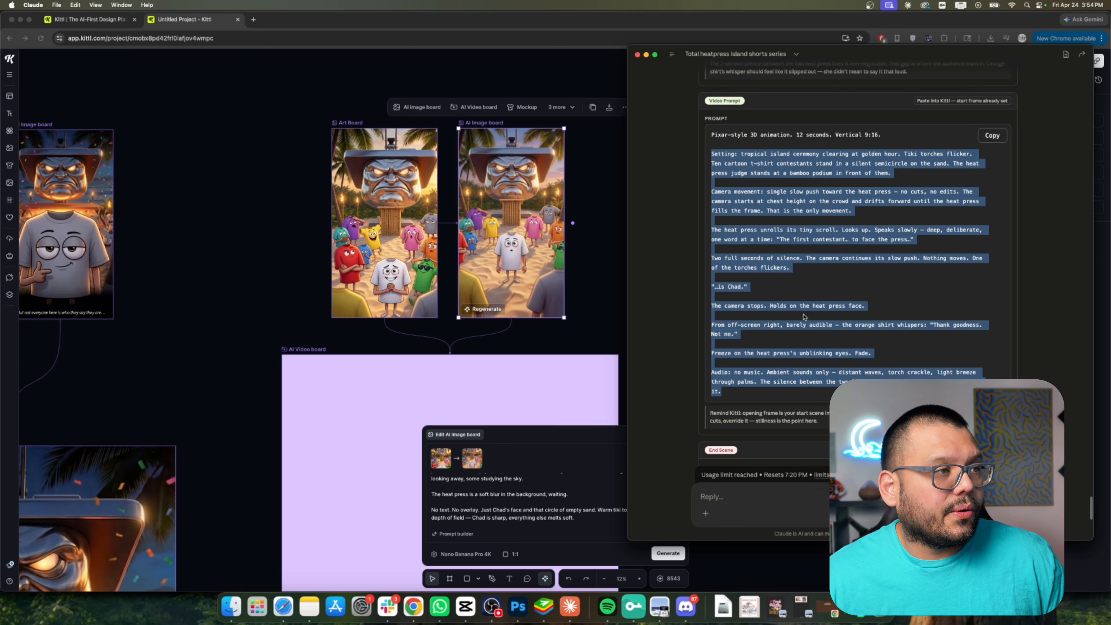
# Return to Kittl and replace the end scene image board's prompt with the copied video prompt
pyautogui.click(529, 489)
pyautogui.click(496, 508)
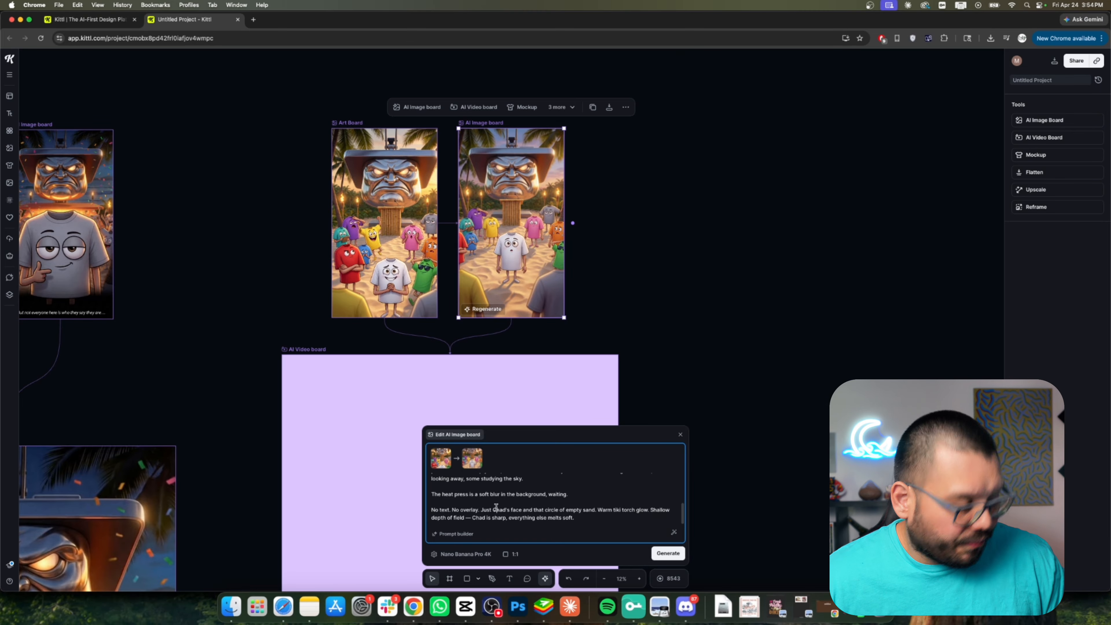
pyautogui.press('super+a')
pyautogui.press('super+v')
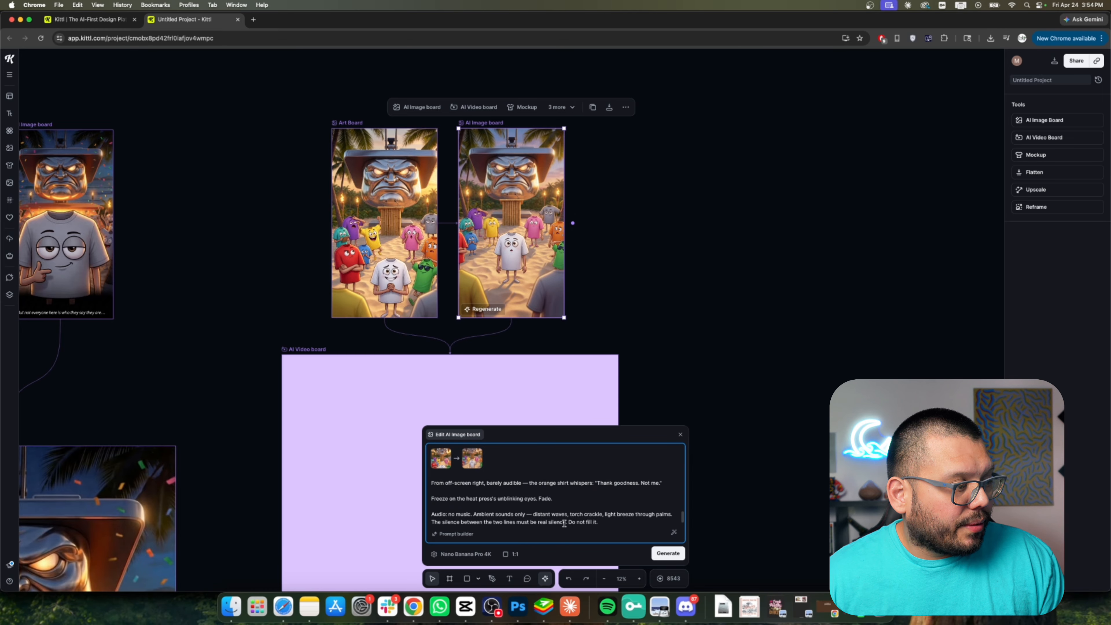
# Select the empty AI video board and paste the copied video prompt as its description
pyautogui.scroll(-3, 364, 379)
pyautogui.click(316, 256)
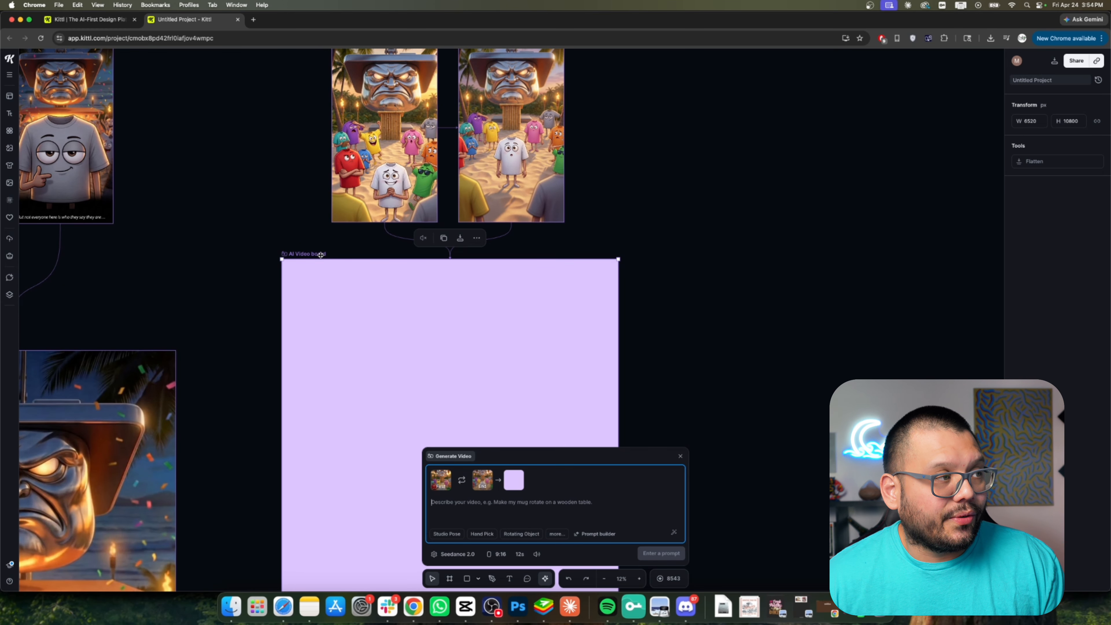
pyautogui.scroll(-2, 665, 347)
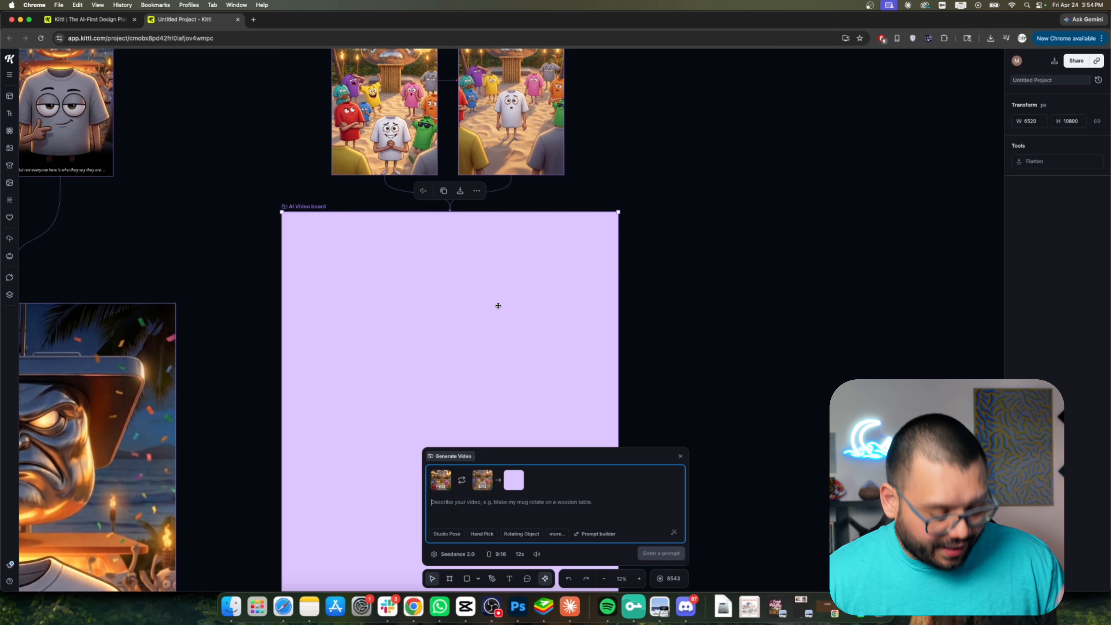
pyautogui.press('super+v')
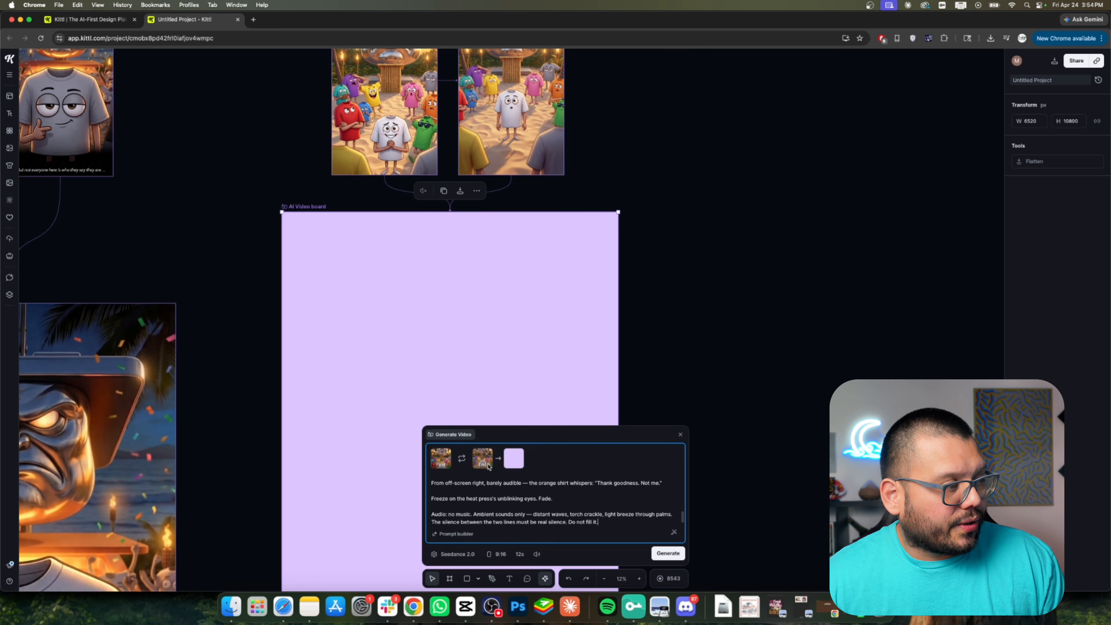
# Review the available video models, keep Seedance 2.0, and generate the 12-second 9:16 video
pyautogui.click(458, 555)
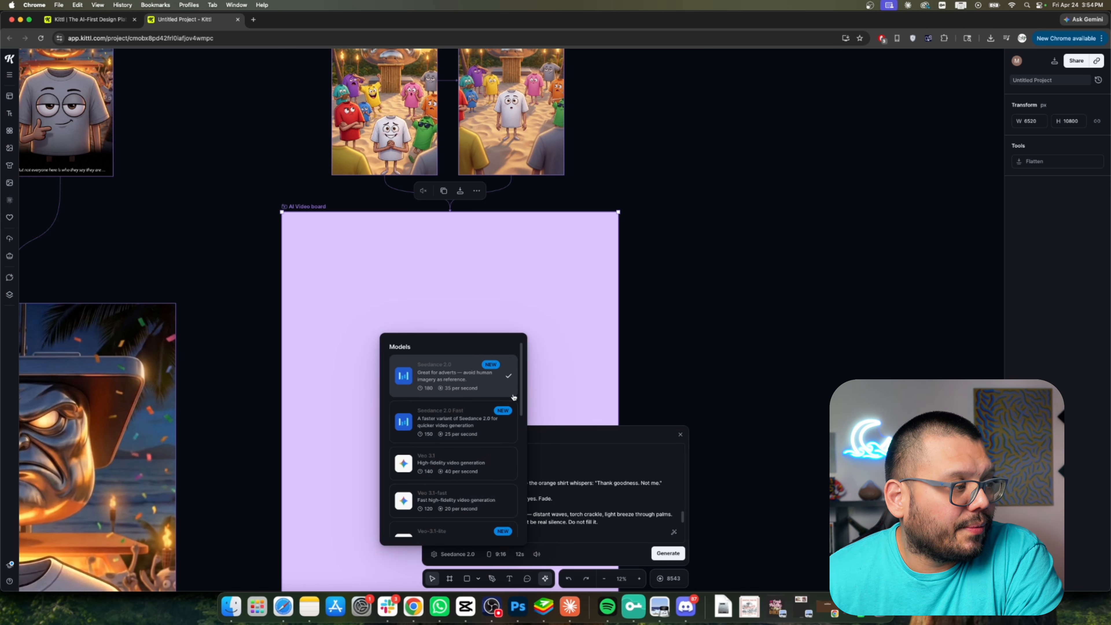
pyautogui.scroll(-2, 464, 438)
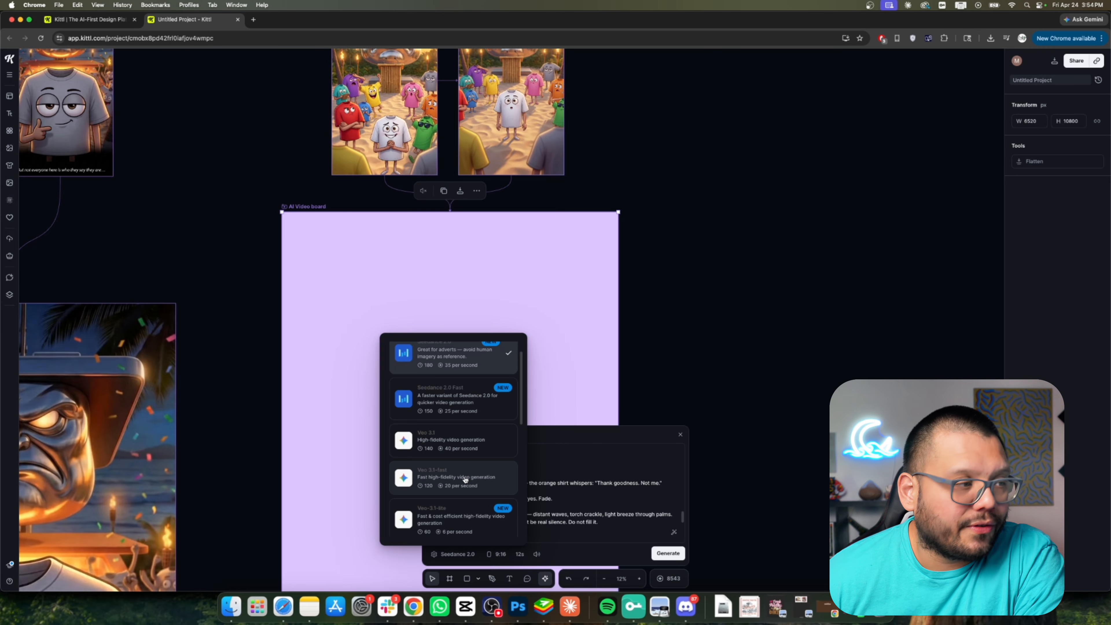
pyautogui.click(738, 364)
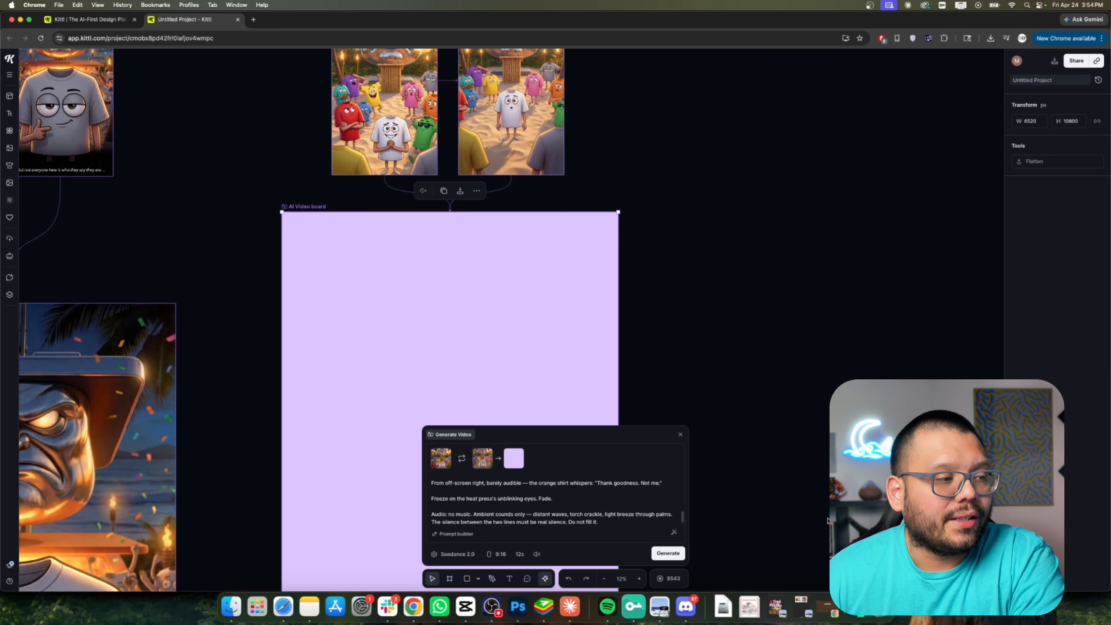
pyautogui.click(668, 553)
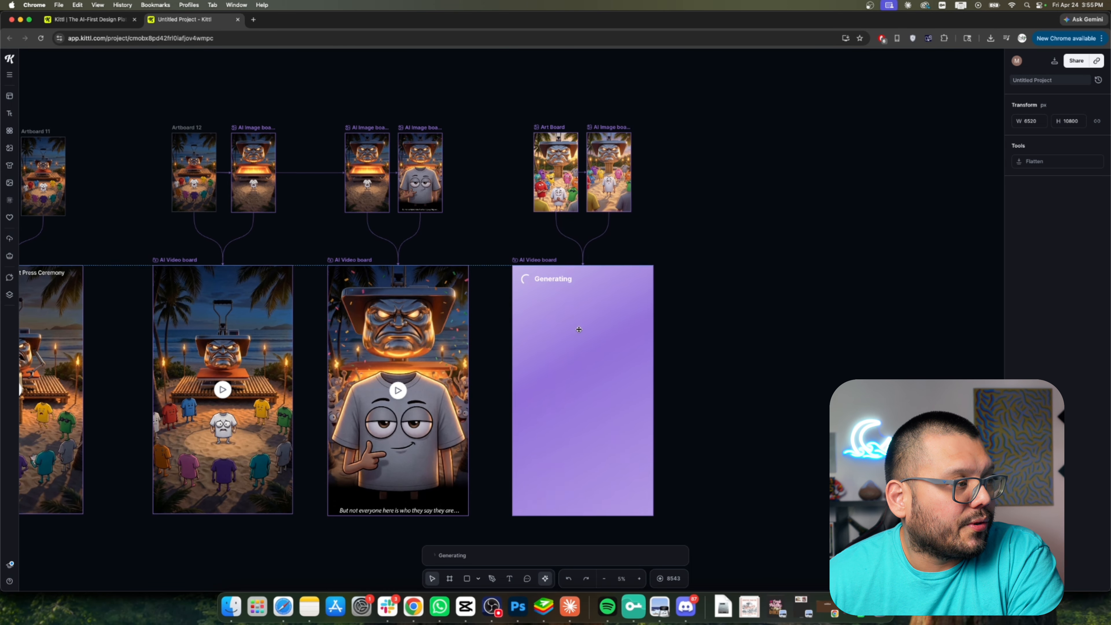
# Look over the earlier Total Heatpress Island episode boards, from the title video to the newest, while the video generates
pyautogui.hscroll(-5, 578, 301)
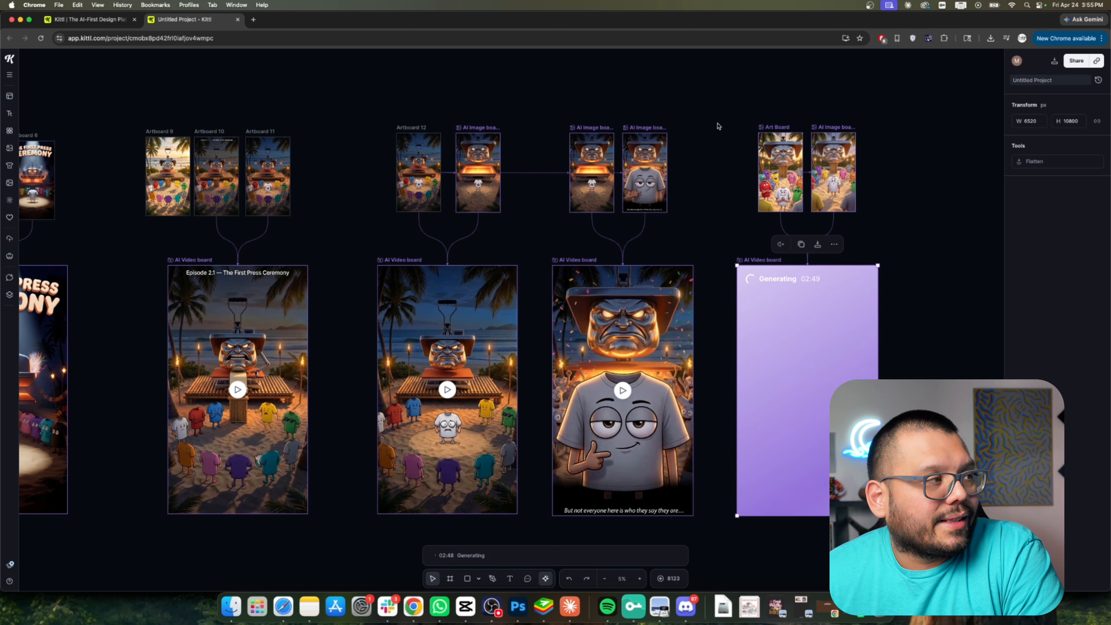
pyautogui.hscroll(-4, 743, 342)
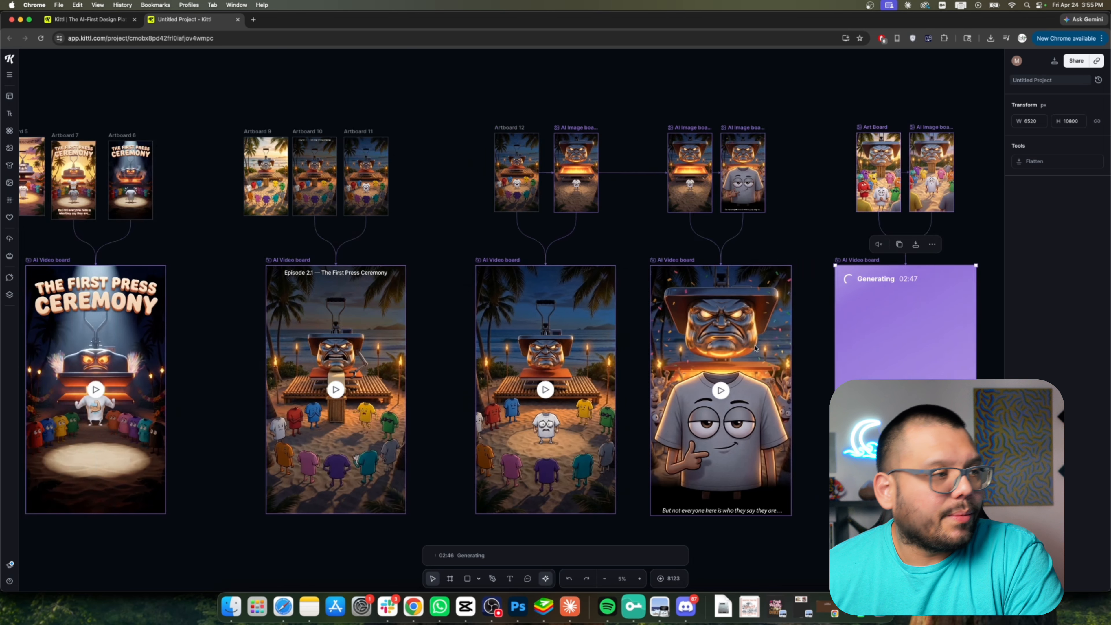
pyautogui.hscroll(6, 755, 348)
pyautogui.hscroll(-15, 755, 348)
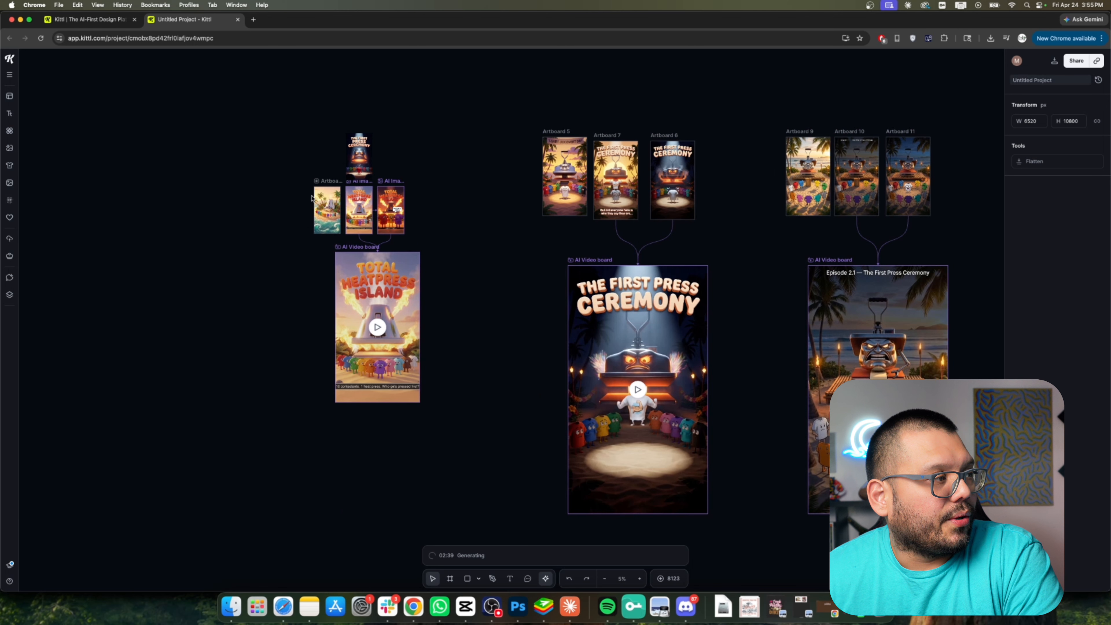
pyautogui.hscroll(-1, 385, 304)
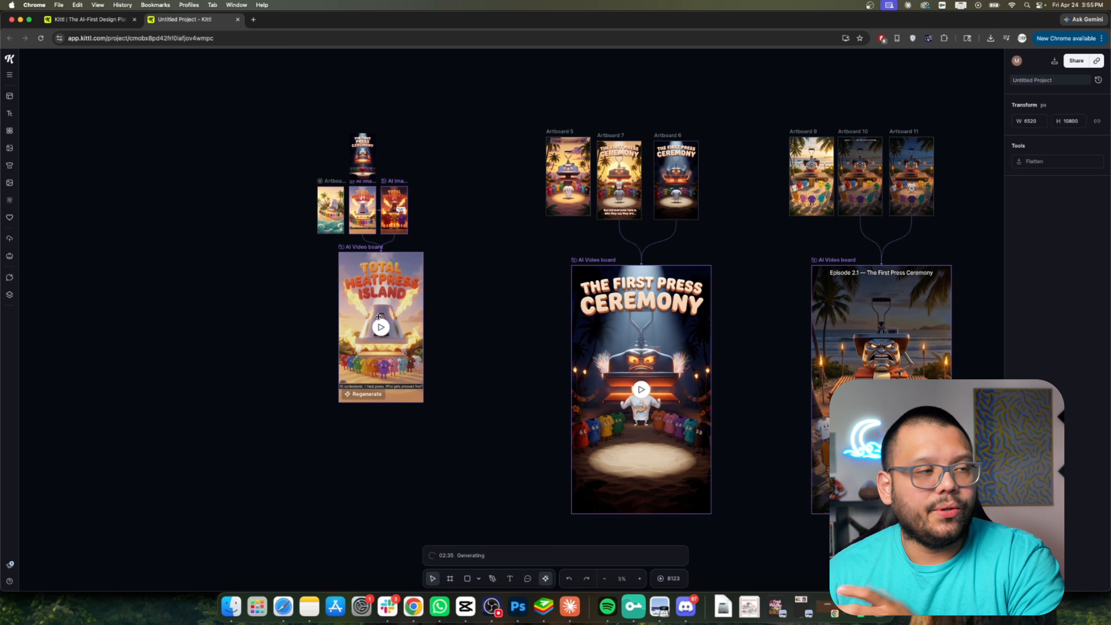
pyautogui.hscroll(12, 381, 307)
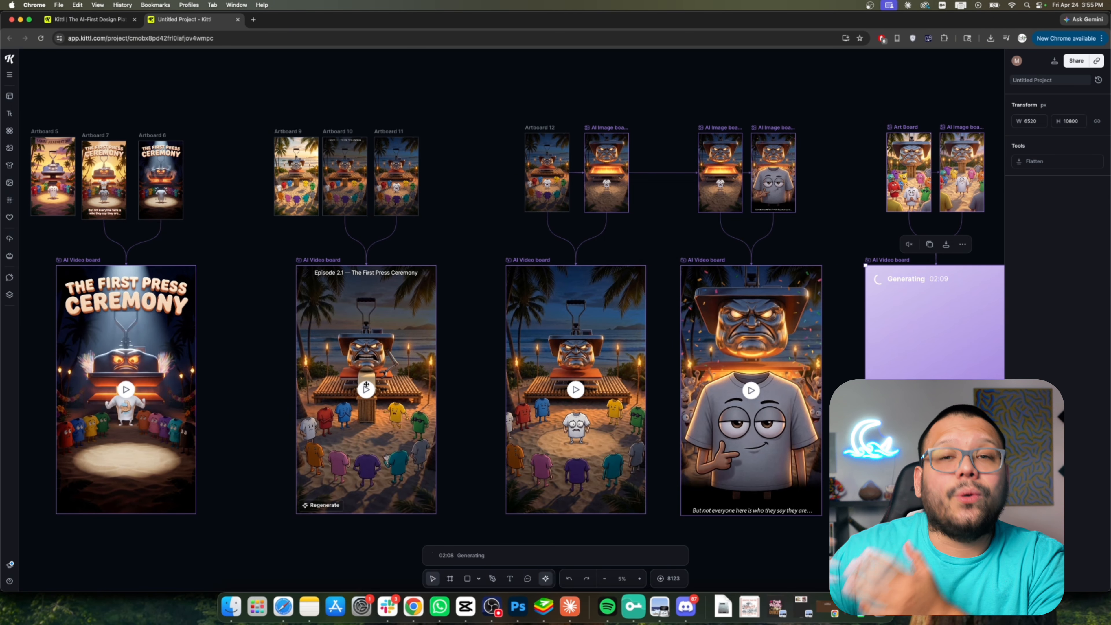
pyautogui.click(569, 607)
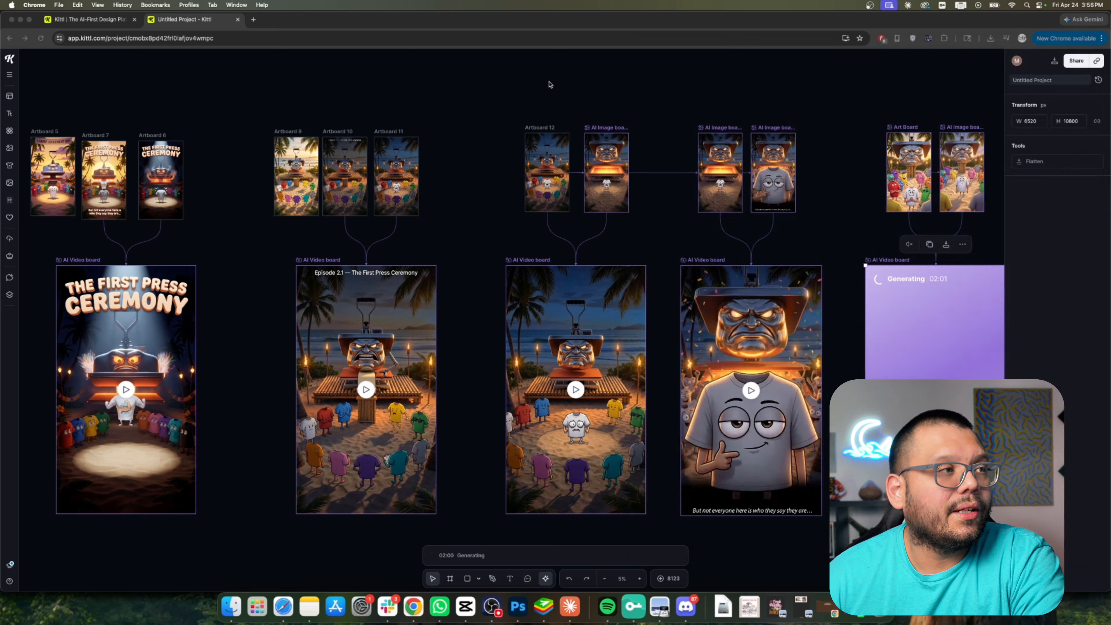
pyautogui.press('super+Tab')
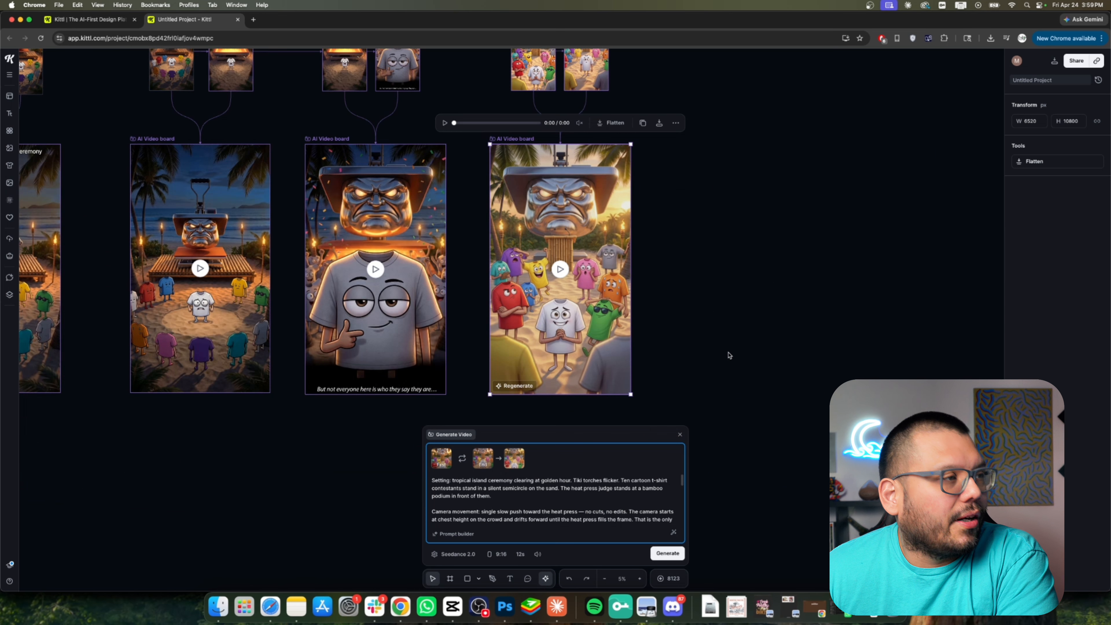
# Play the newly generated golden-hour ceremony video and look over the earlier episode video boards beside it
pyautogui.scroll(4, 532, 198)
pyautogui.scroll(-2, 617, 324)
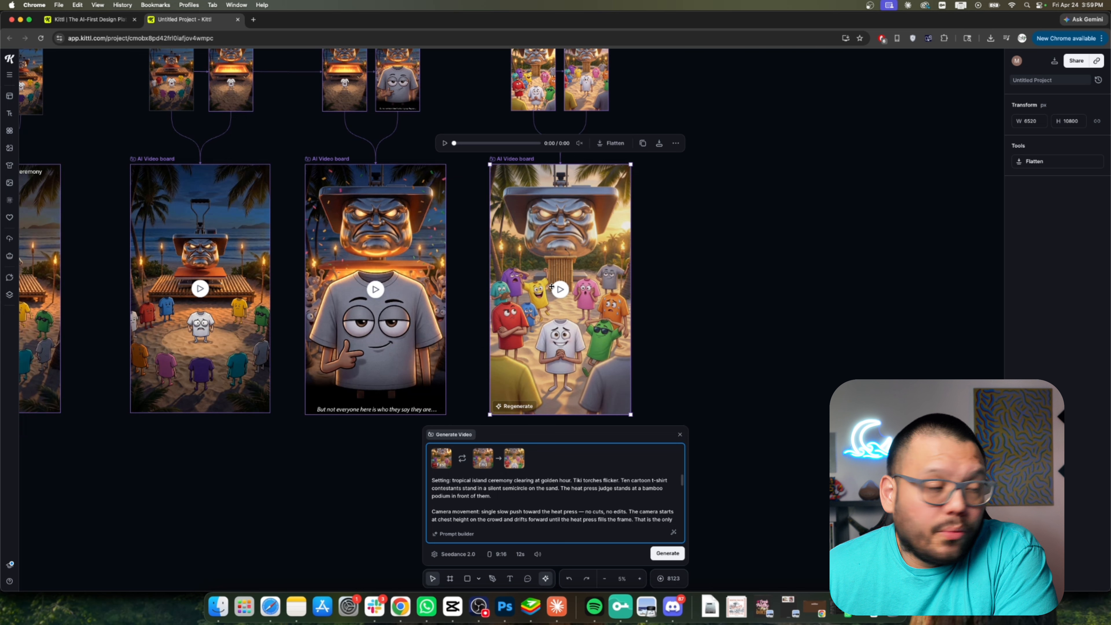
pyautogui.click(561, 290)
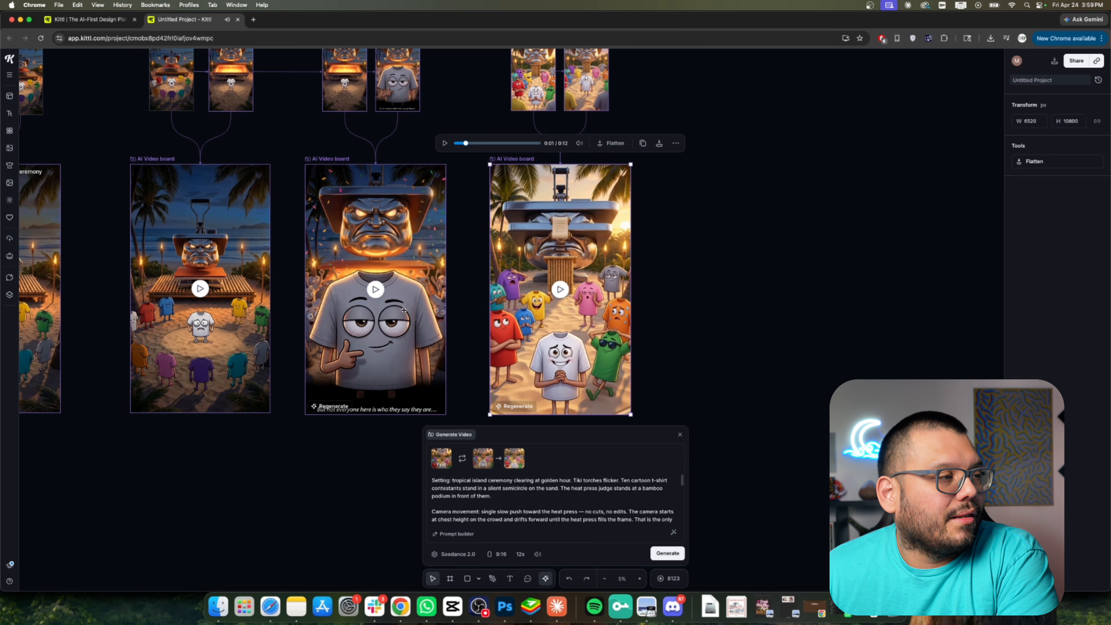
pyautogui.hscroll(-10, 501, 337)
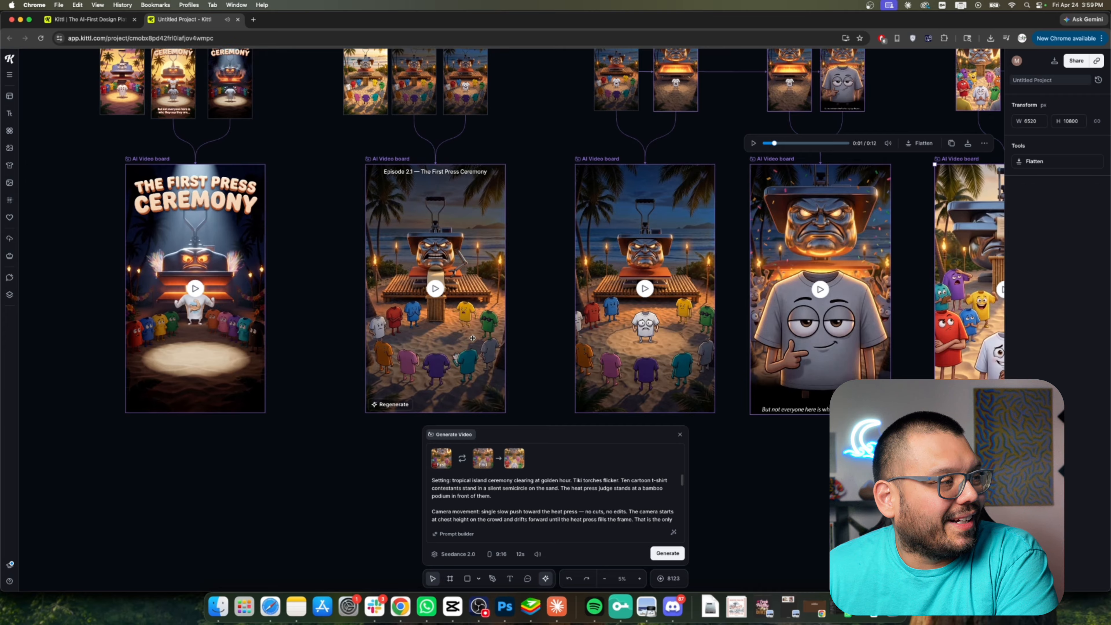
pyautogui.hscroll(15, 486, 292)
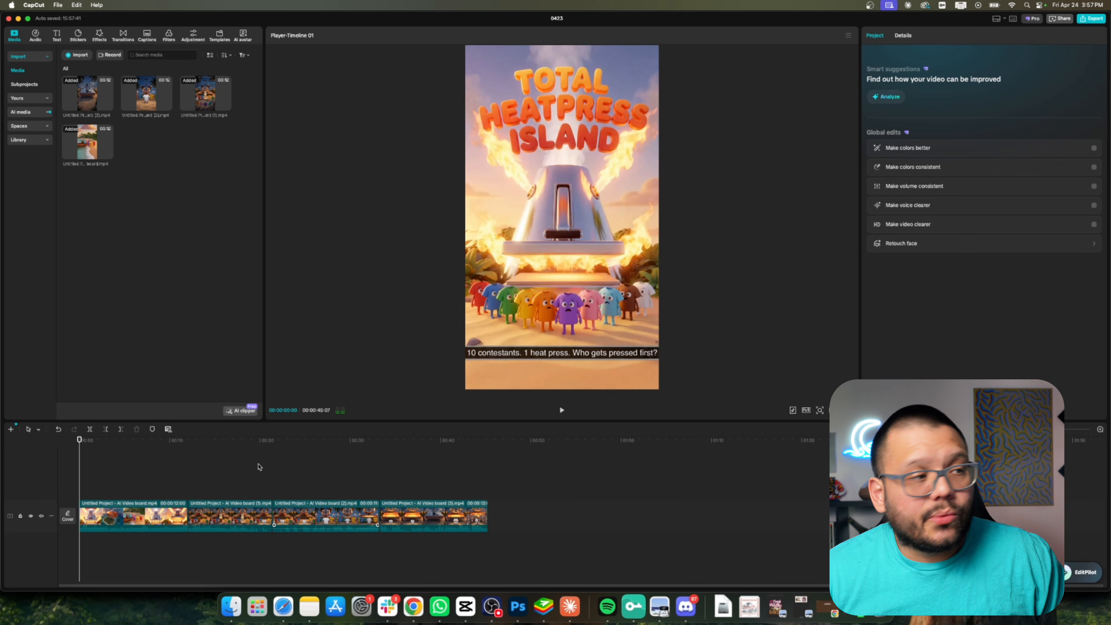
# Play the assembled Total Heatpress Island timeline in CapCut through to its end and minimize the editor to return to Kittl
pyautogui.press('space')
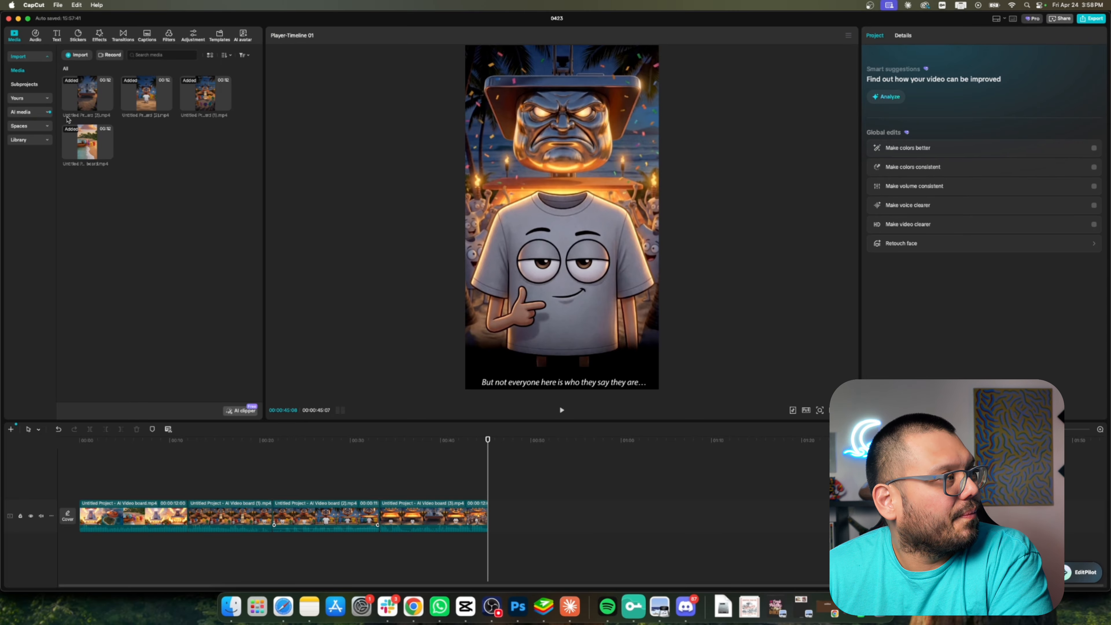
pyautogui.click(18, 19)
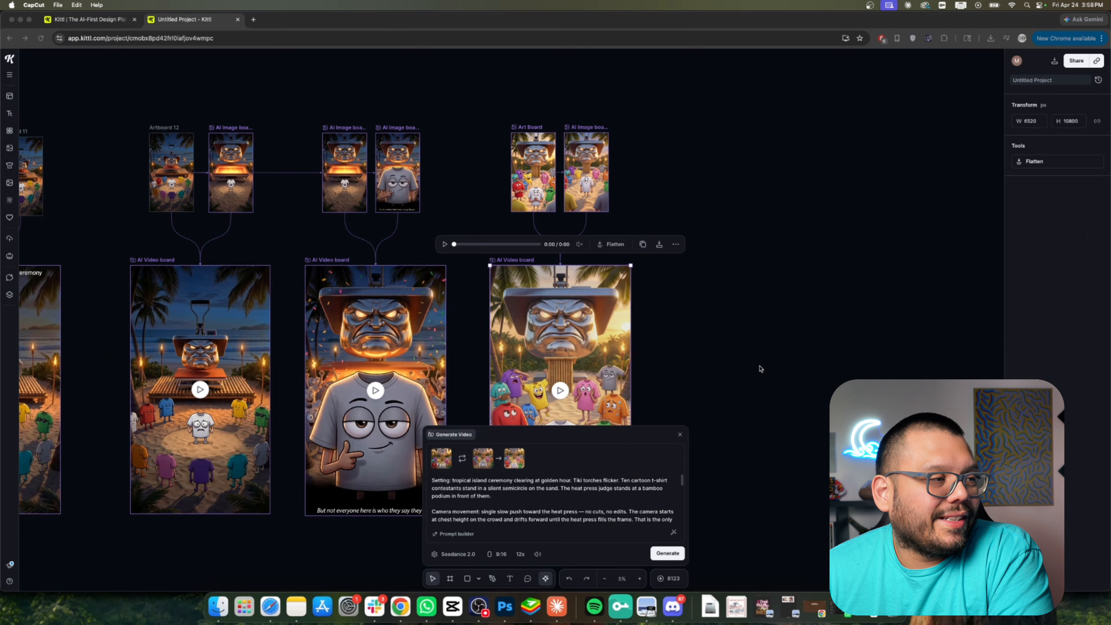